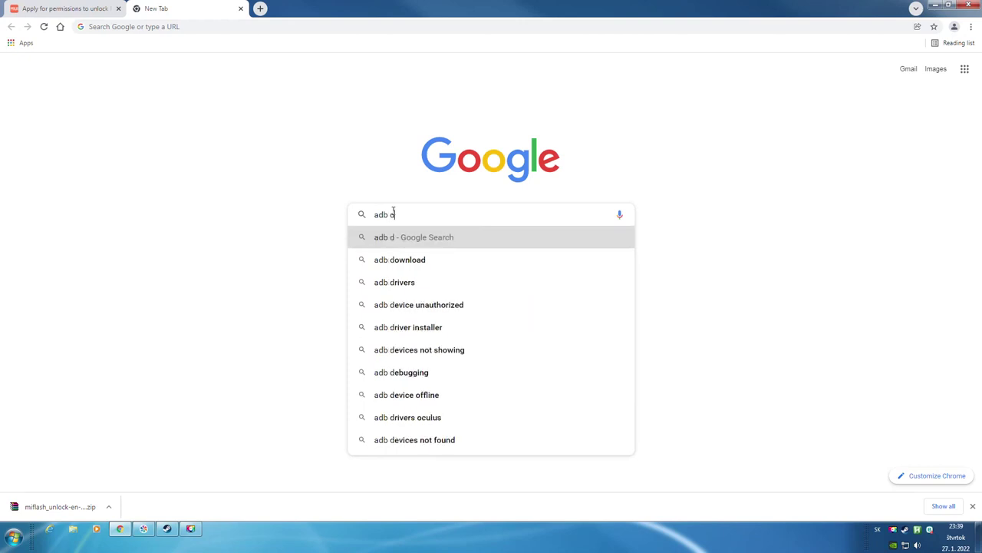
# - Search Google for adb drivers and download the Universal ADB Drivers installer from adb.clockworkmod.com
pyautogui.press('Return')
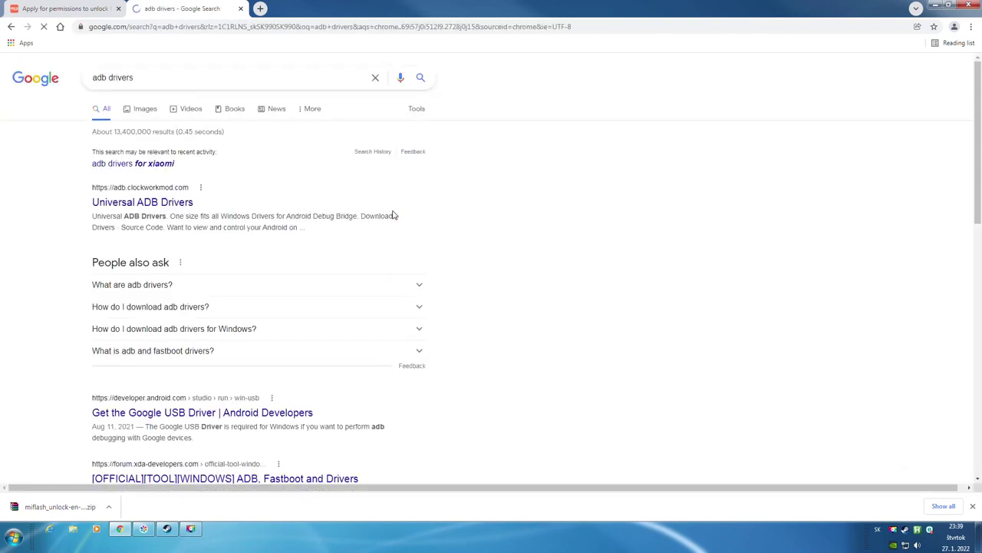
pyautogui.click(184, 208)
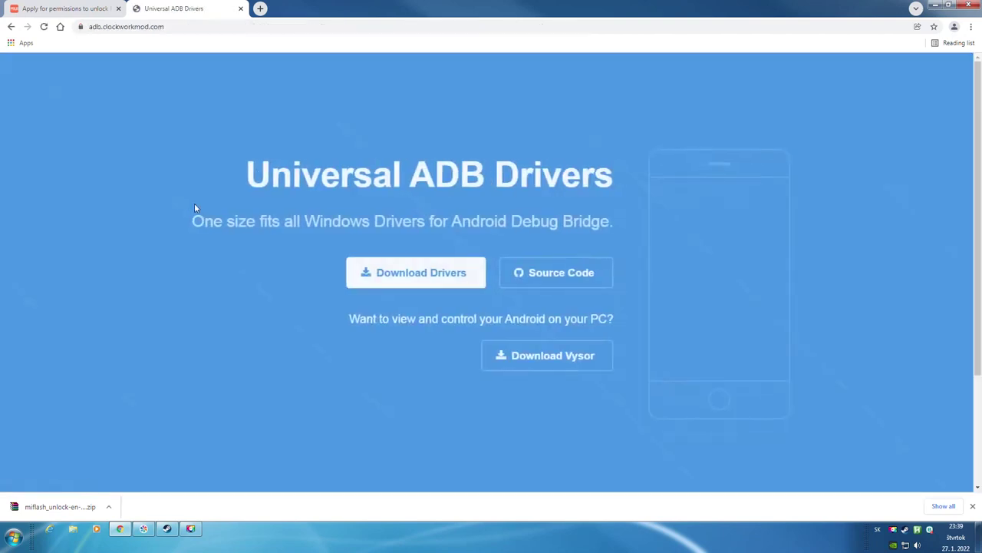
pyautogui.click(404, 275)
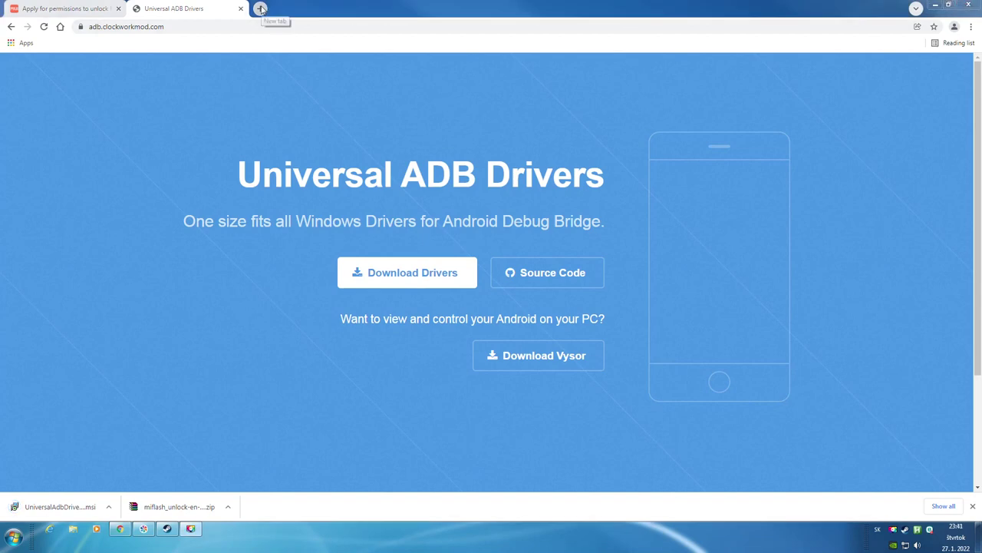
# - Search Google for adb tools in a new browser tab and open the SDK Platform Tools release notes page
pyautogui.click(261, 9)
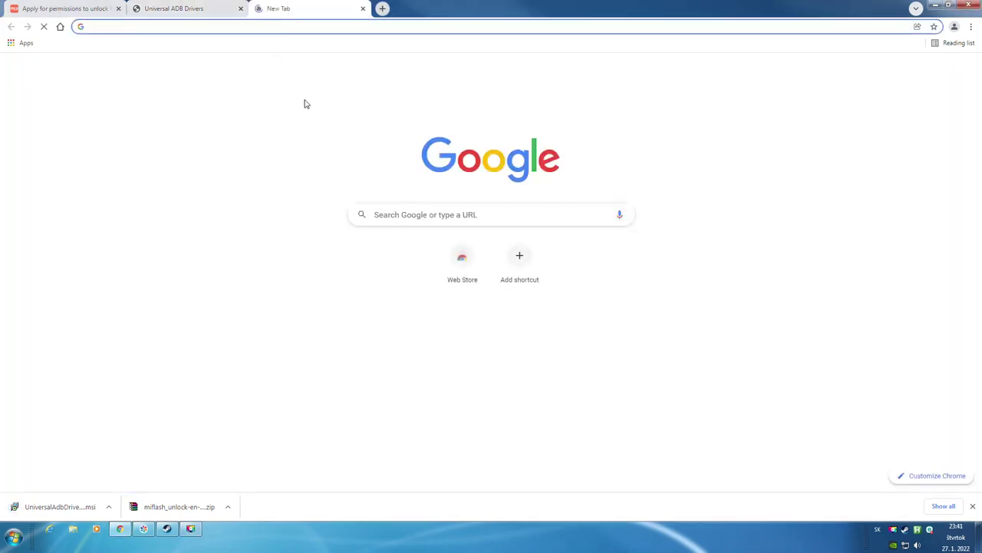
pyautogui.click(415, 217)
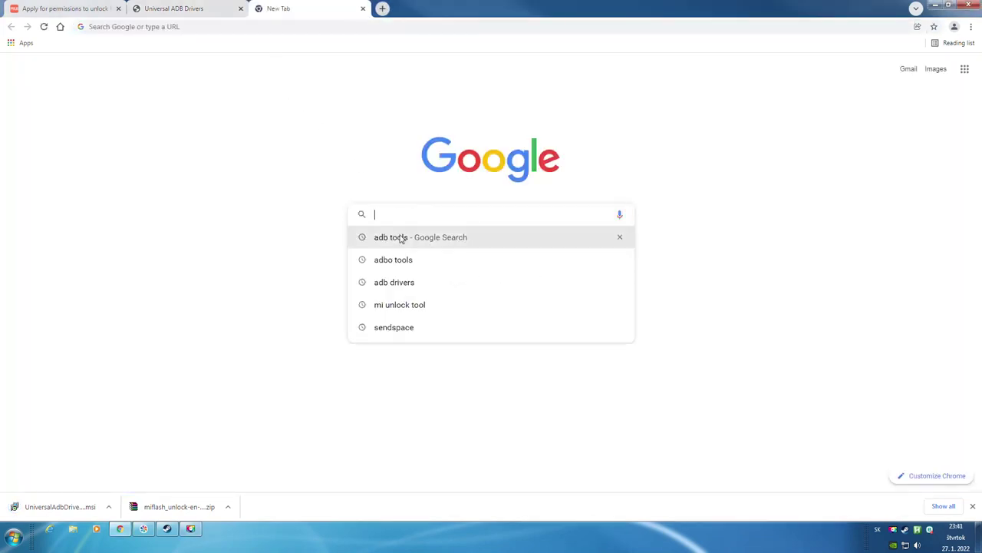
pyautogui.click(401, 237)
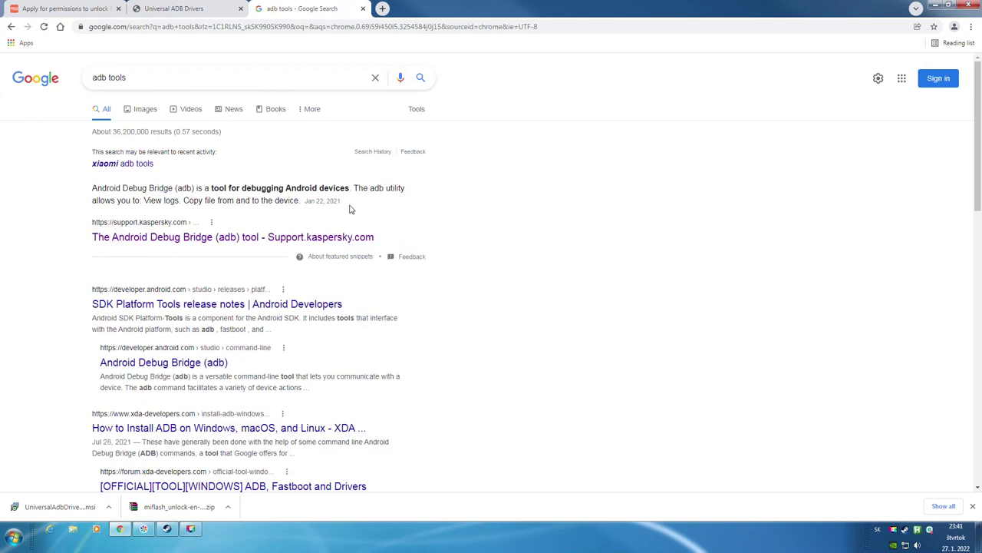
pyautogui.click(251, 306)
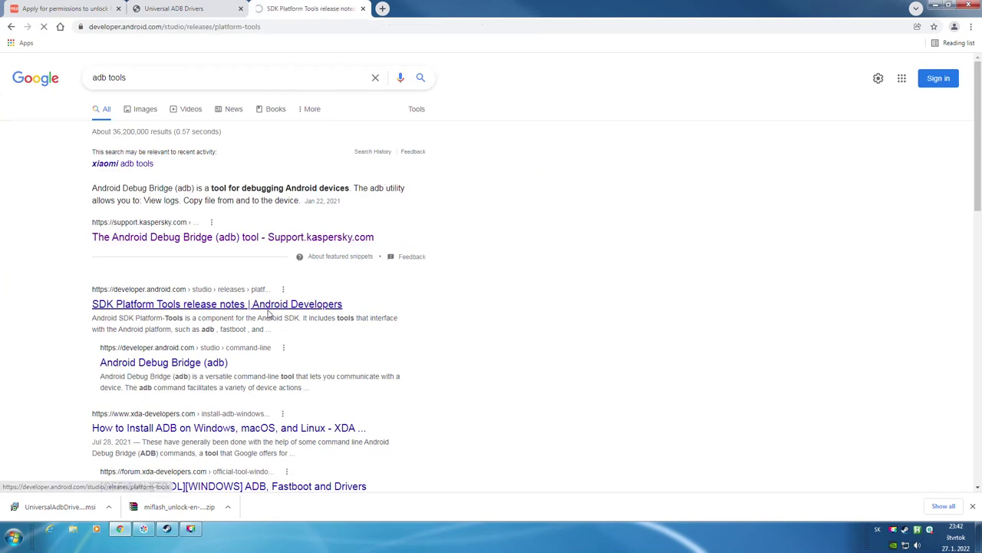
# - Download SDK Platform-Tools for Windows after agreeing to the terms and conditions, and dismiss the badge offer
pyautogui.scroll(-2, 332, 336)
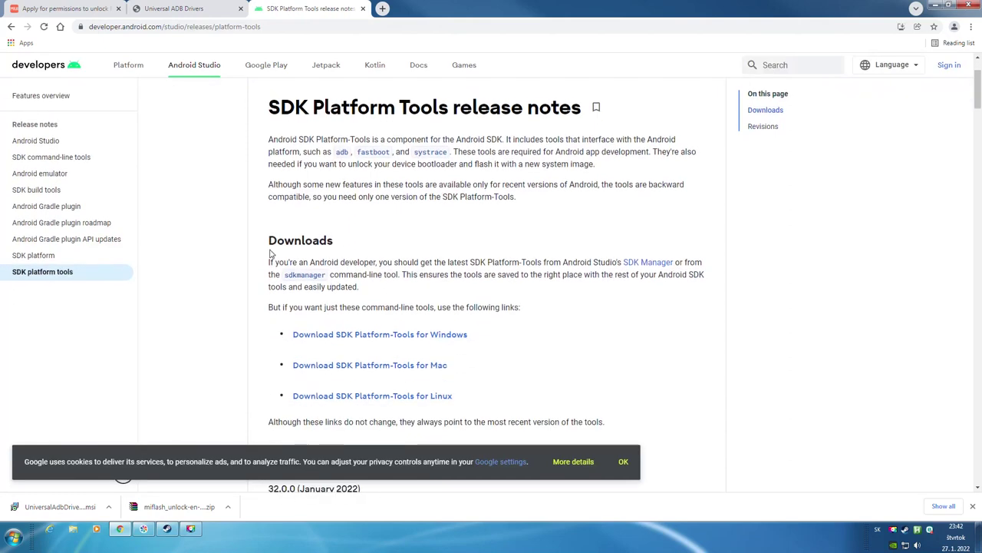
pyautogui.click(415, 336)
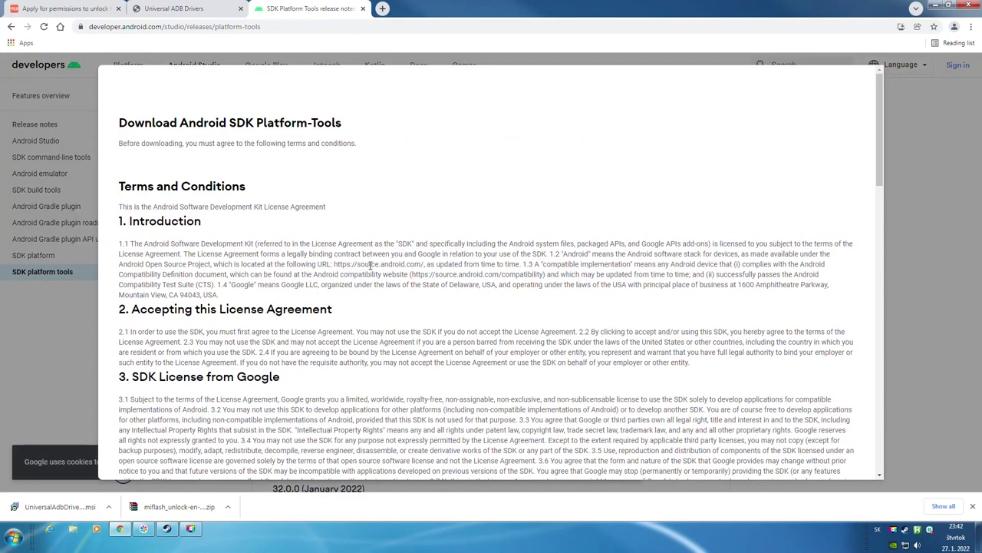
pyautogui.scroll(-12, 380, 263)
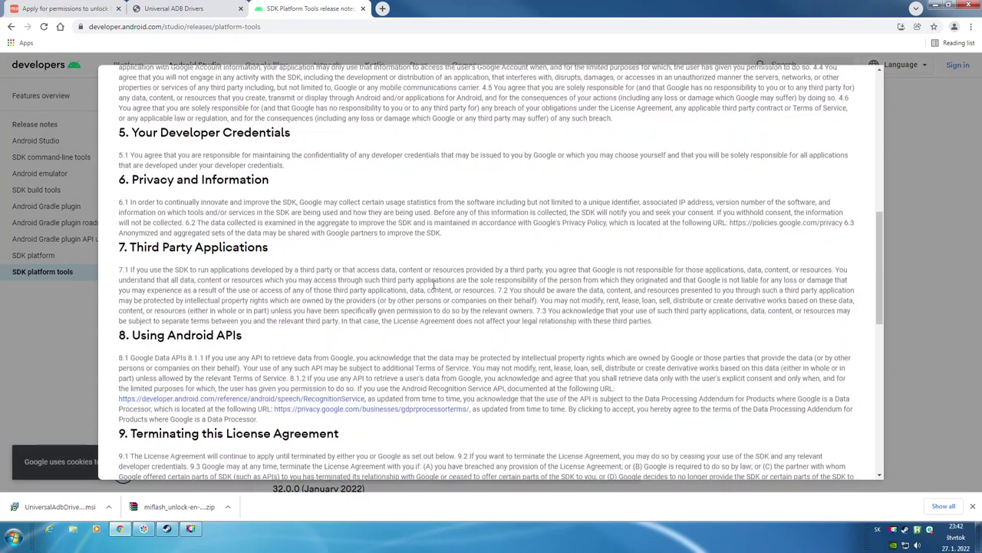
pyautogui.scroll(-5, 435, 284)
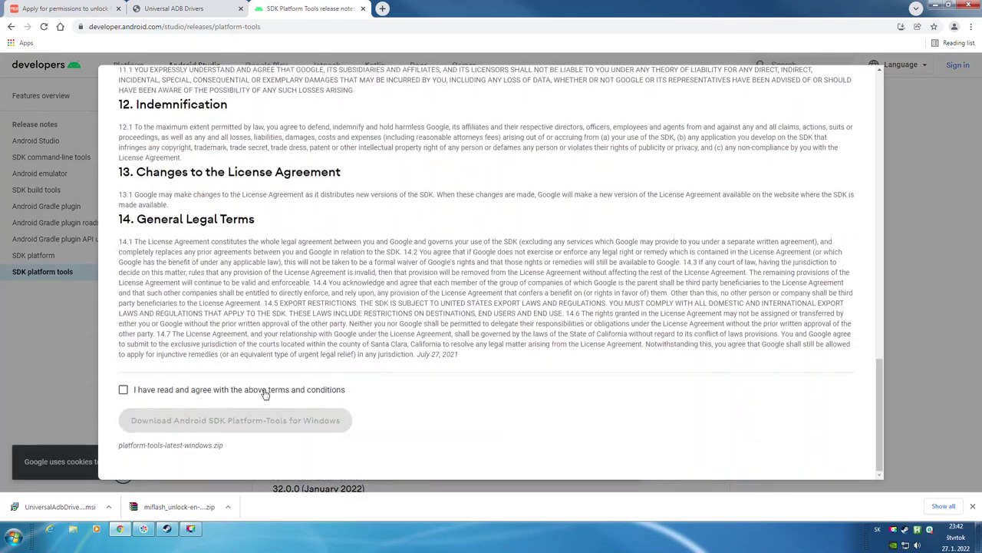
pyautogui.click(192, 390)
pyautogui.click(243, 420)
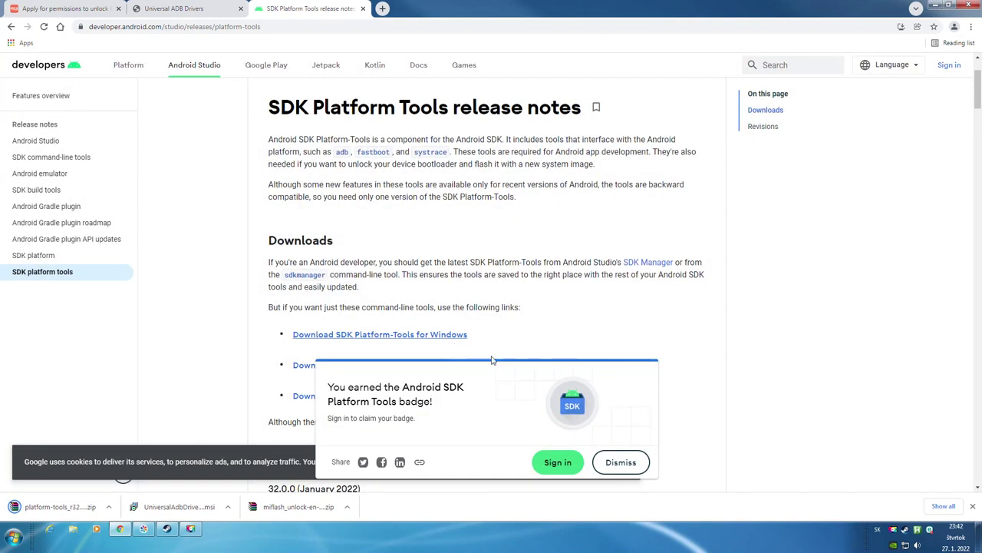
pyautogui.click(621, 462)
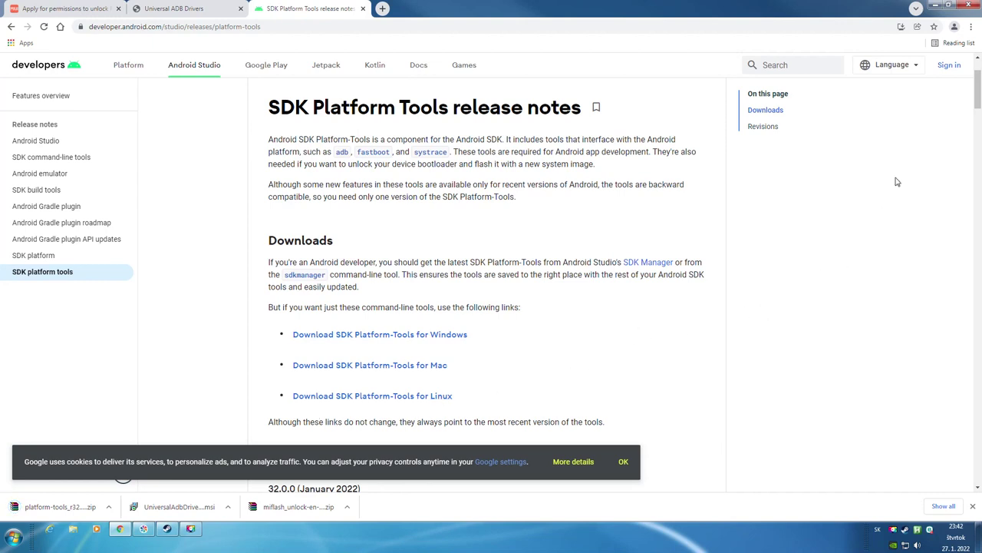
# - Minimize the browser and open the Downloads folder in Windows Explorer
pyautogui.click(935, 4)
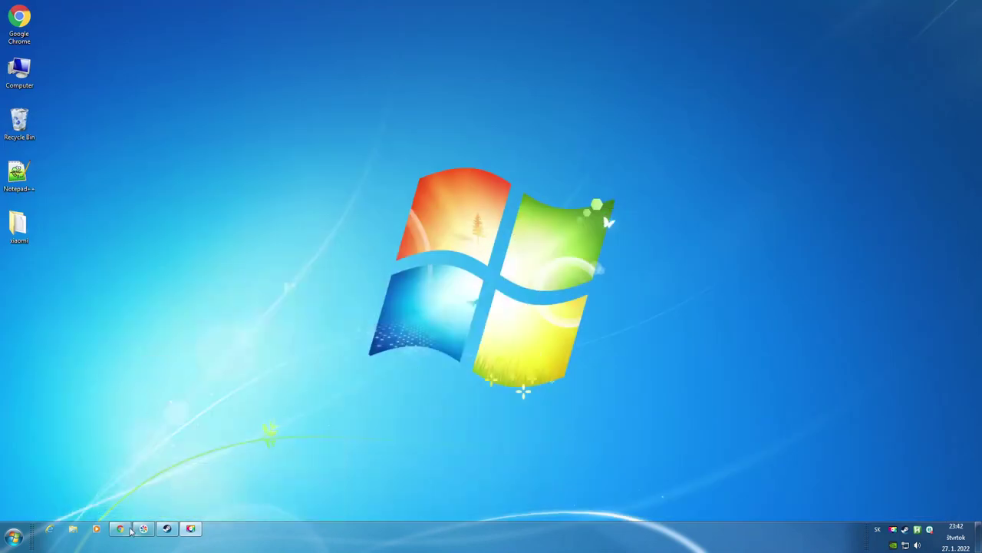
pyautogui.doubleClick(19, 71)
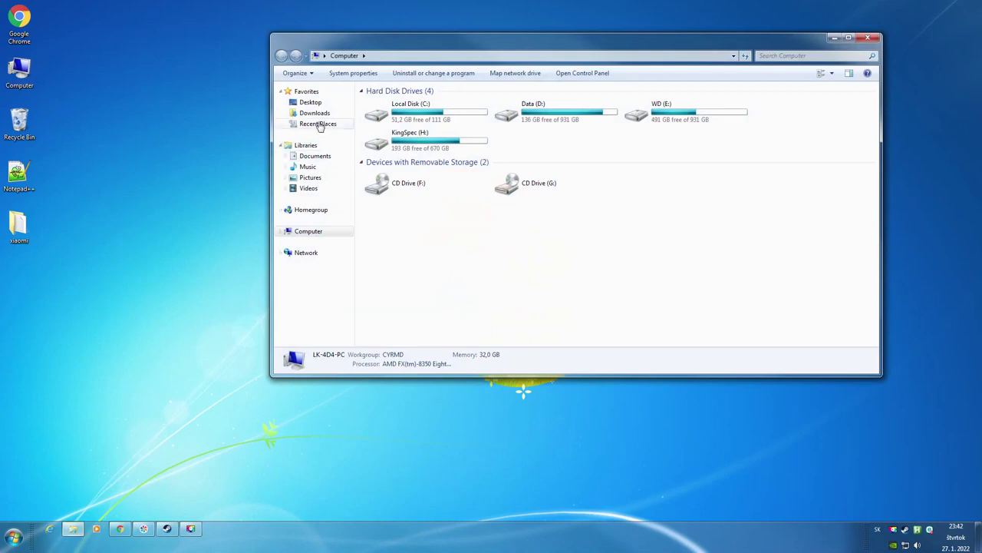
pyautogui.click(315, 113)
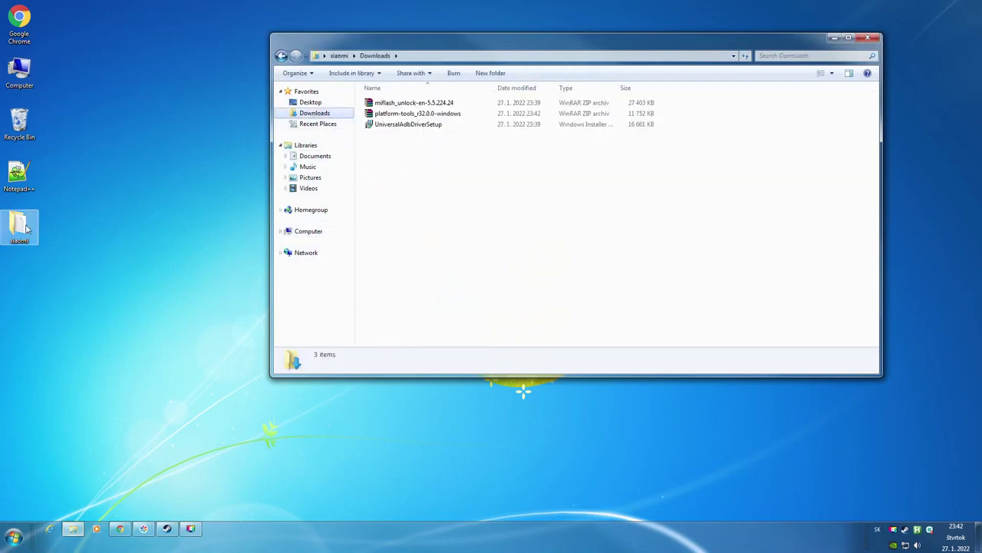
# - Extract the miflash_unlock-en-5.5.224.24 and platform-tools_r32.0.0-windows archives, each into a folder of the same name
pyautogui.rightClick(414, 106)
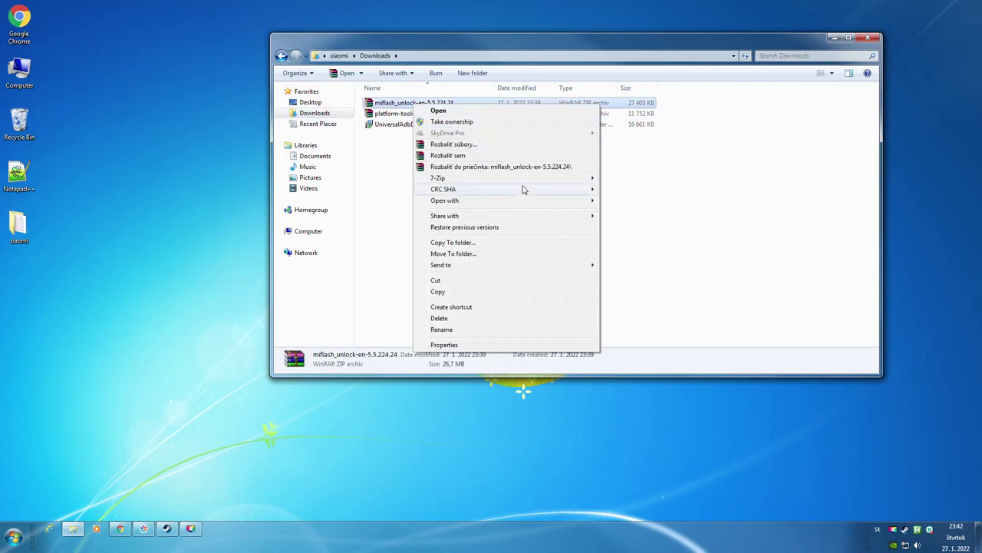
pyautogui.moveTo(536, 179)
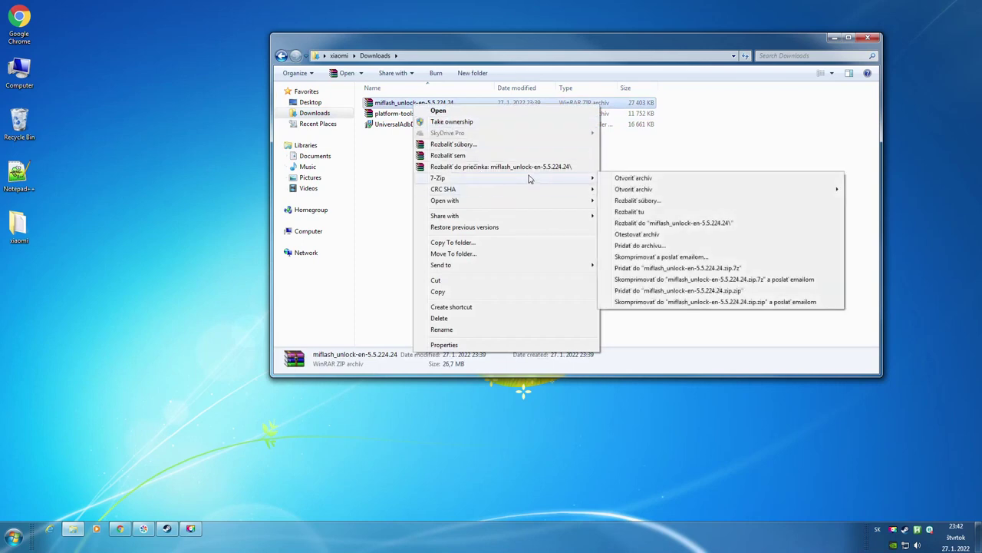
pyautogui.click(574, 167)
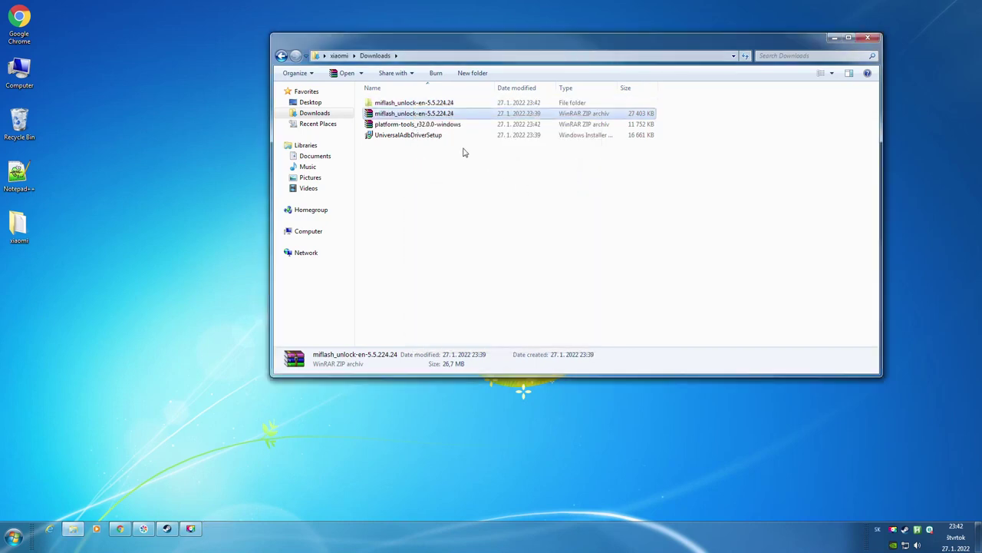
pyautogui.rightClick(416, 125)
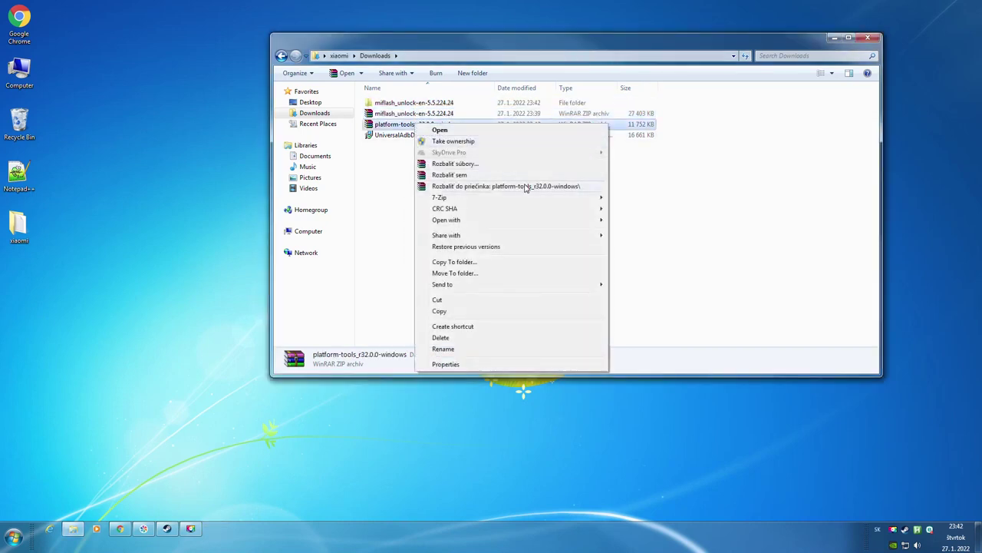
pyautogui.click(553, 186)
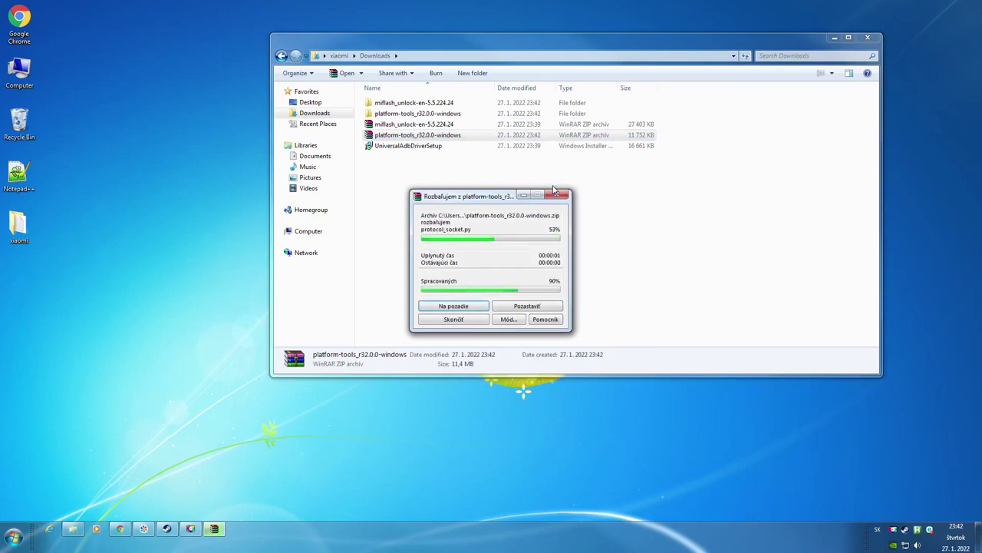
# - Move both extracted folders and UniversalAdbDriverSetup into the xiaomi folder on the desktop, and open that folder
pyautogui.click(415, 113)
pyautogui.keyDown('ctrl'); pyautogui.click(408, 145); pyautogui.keyUp('ctrl')
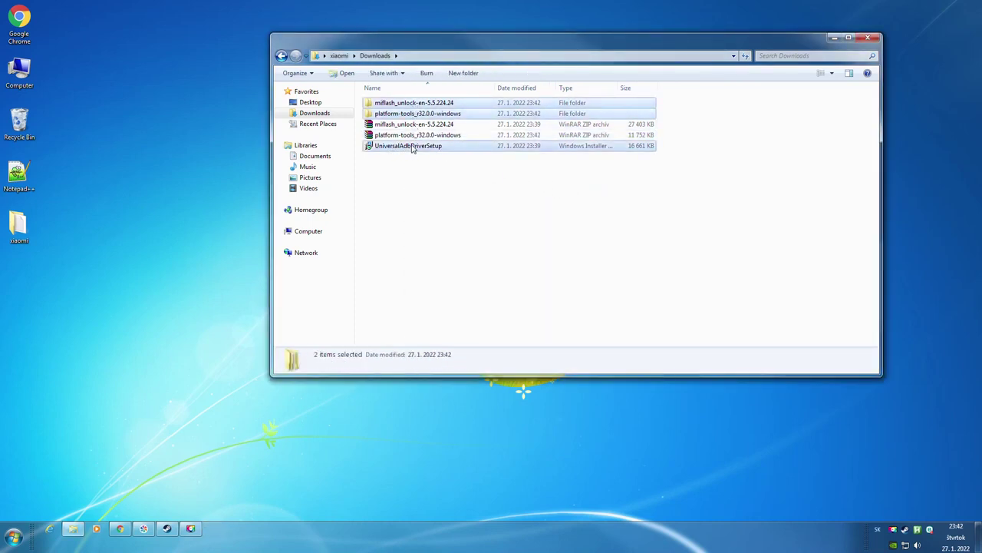
pyautogui.moveTo(408, 146); pyautogui.dragTo(23, 232)
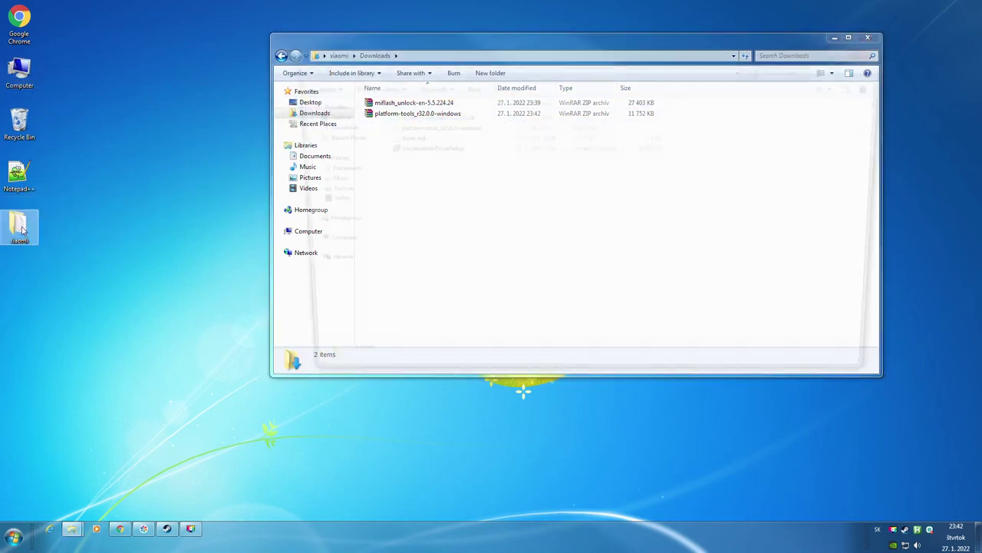
pyautogui.doubleClick(23, 232)
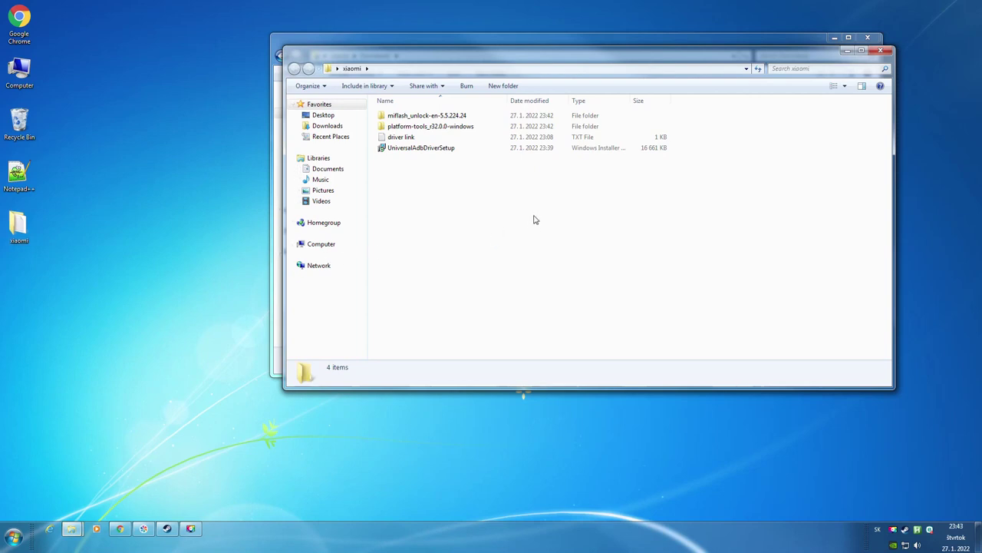
# - Install Universal Adb Driver from UniversalAdbDriverSetup, keeping the default installation folder and the Everyone option
pyautogui.click(408, 186)
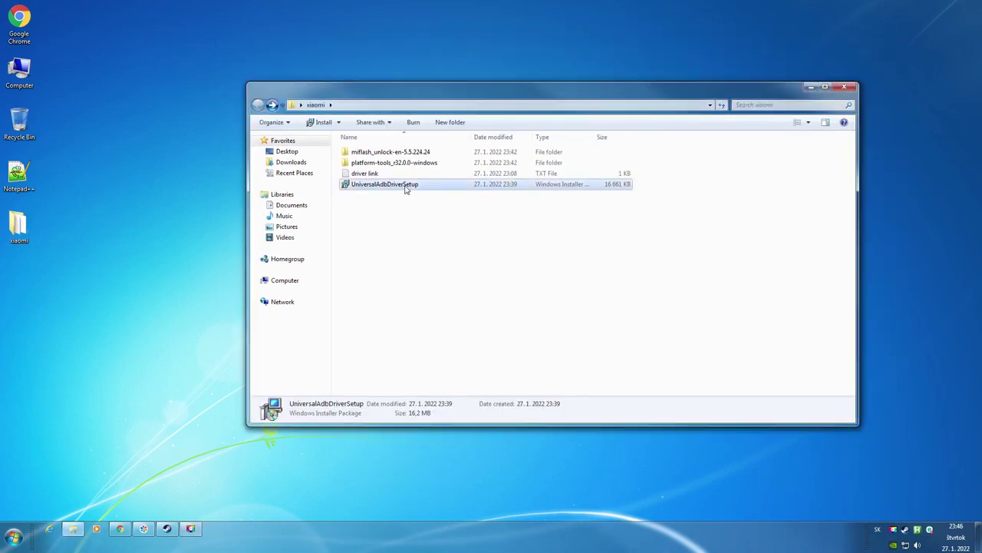
pyautogui.doubleClick(406, 190)
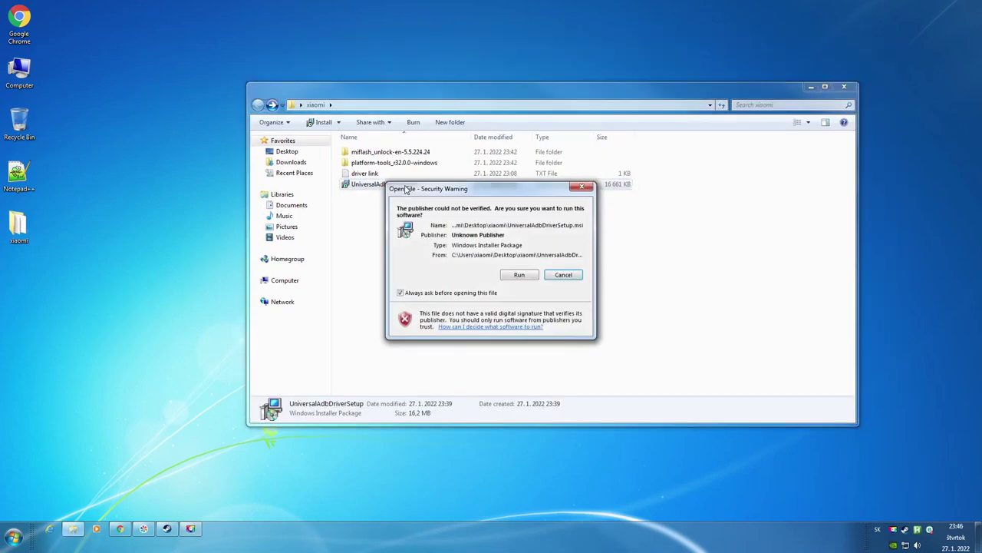
pyautogui.click(519, 275)
pyautogui.click(587, 354)
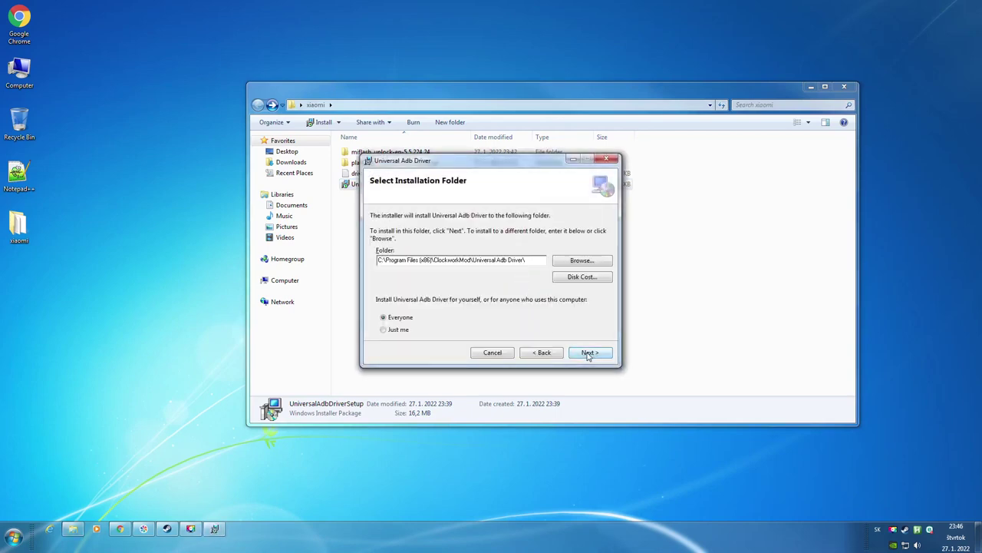
pyautogui.click(588, 354)
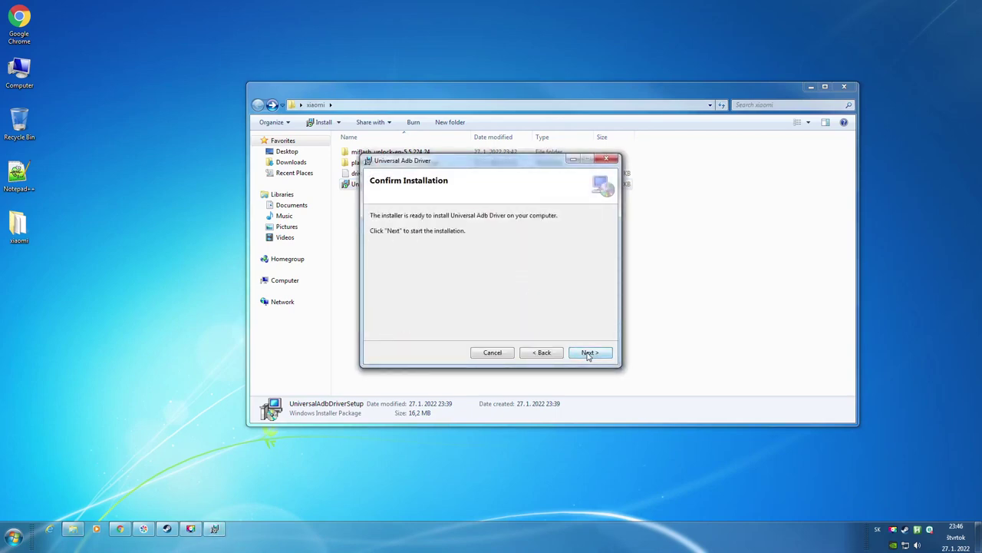
pyautogui.click(588, 353)
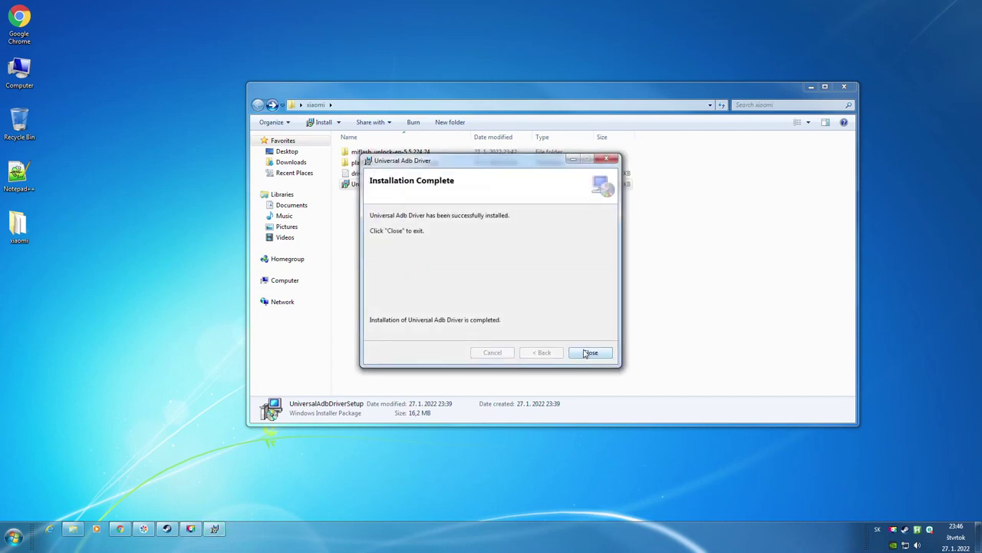
pyautogui.click(589, 353)
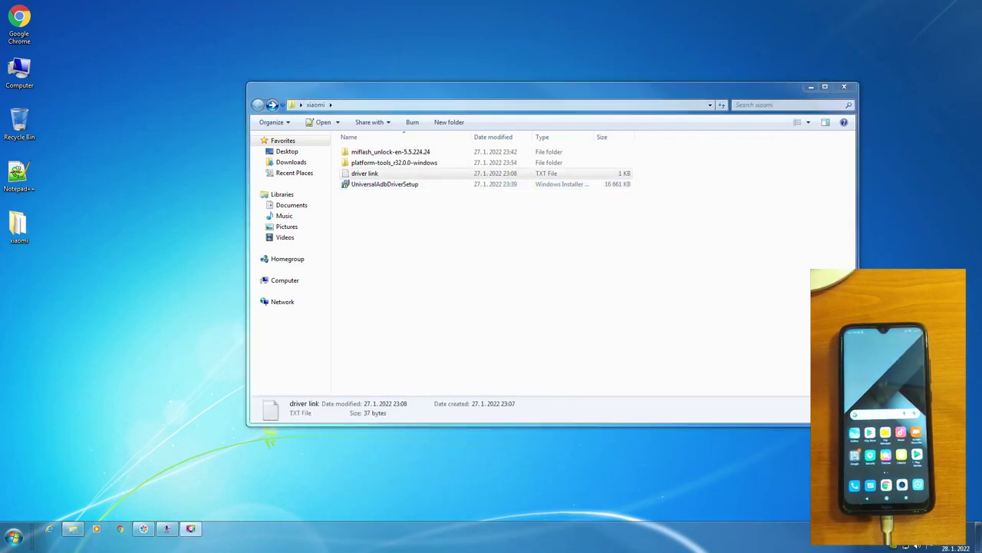
# - Open a command window in the platform-tools_r32.0.0-windows folder, run adb devices to check for the connected phone, and close the window
pyautogui.doubleClick(422, 163)
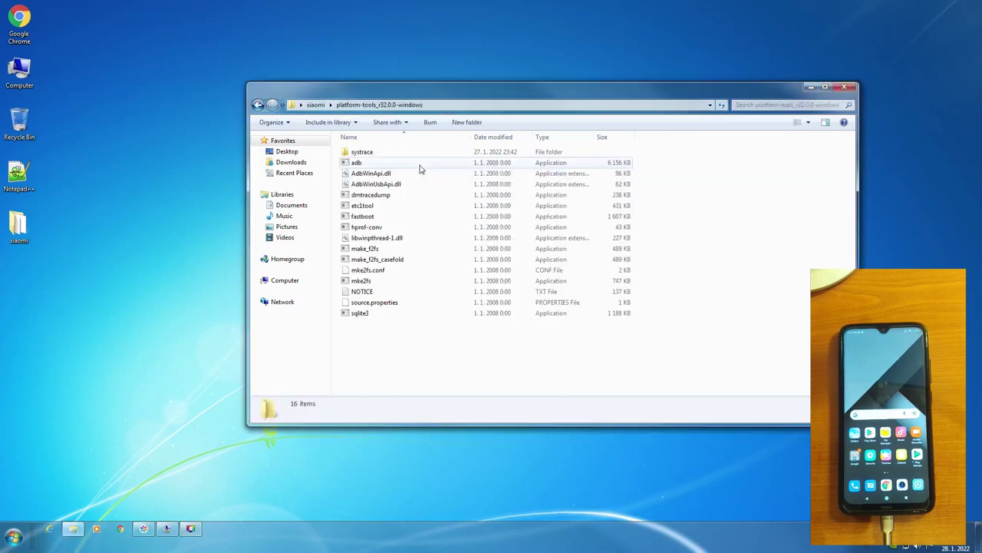
pyautogui.keyDown('shift'); pyautogui.rightClick(393, 347); pyautogui.keyUp('shift')
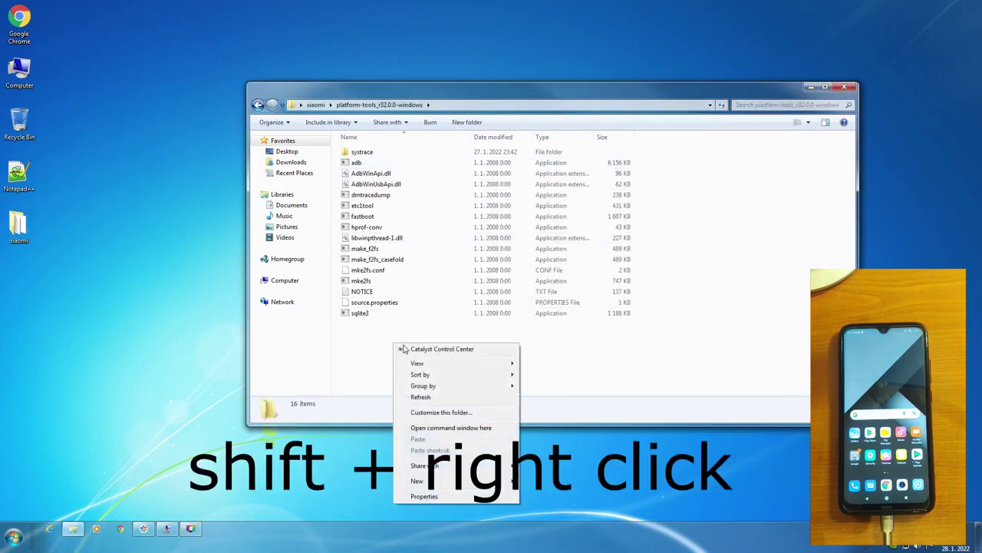
pyautogui.click(467, 430)
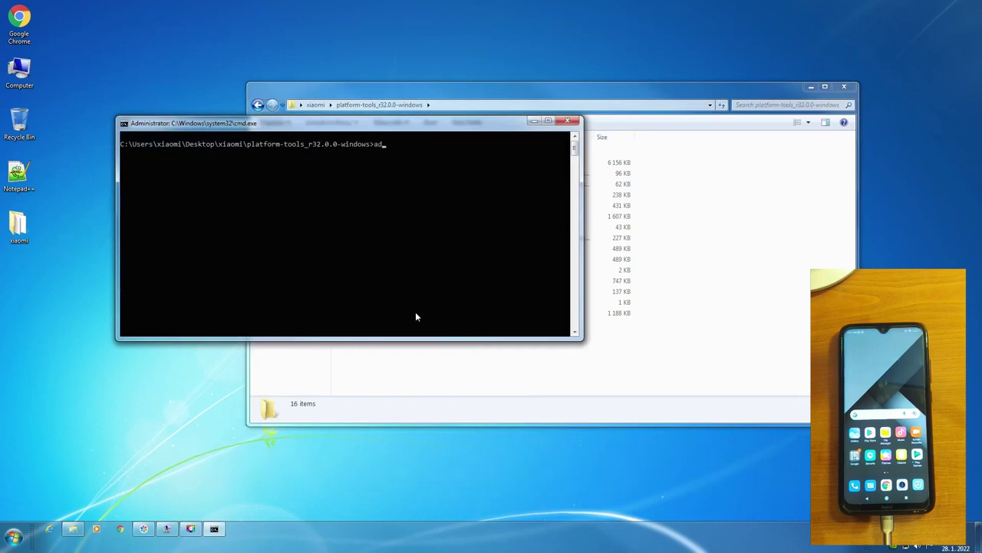
pyautogui.write('adb devices')
pyautogui.press('Return')
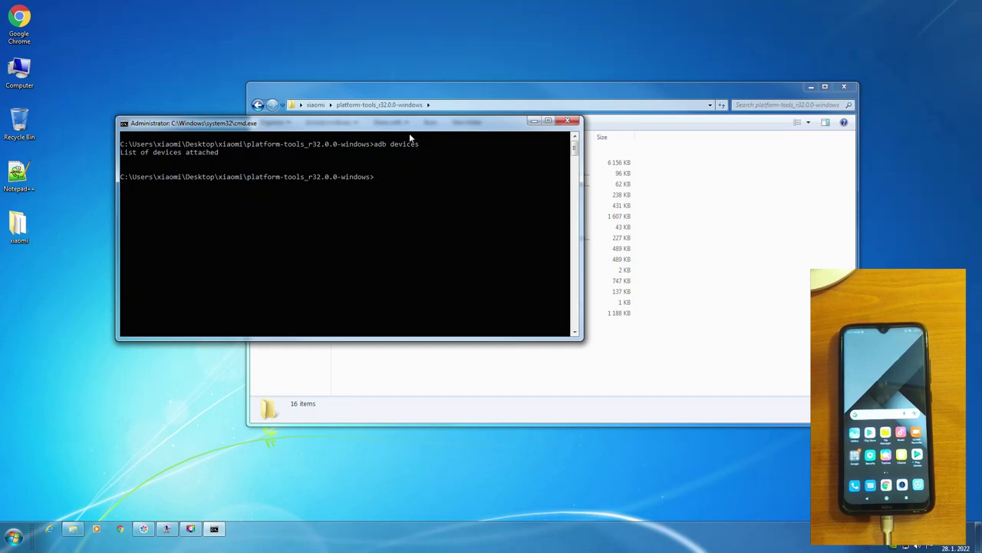
pyautogui.click(569, 123)
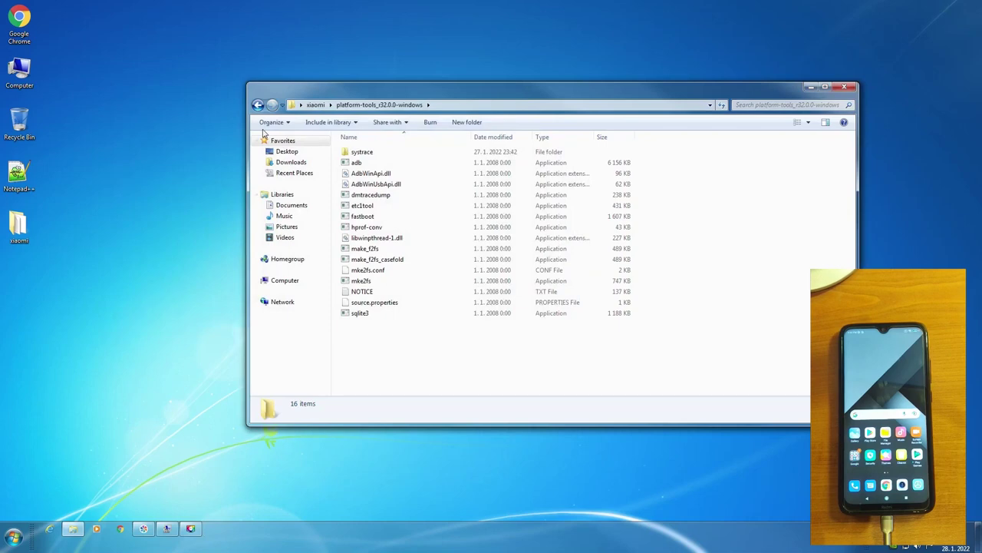
# - Open Device Manager from the computer's system properties and select the ADB Interface entry under Other devices
pyautogui.click(29, 67)
pyautogui.rightClick(28, 66)
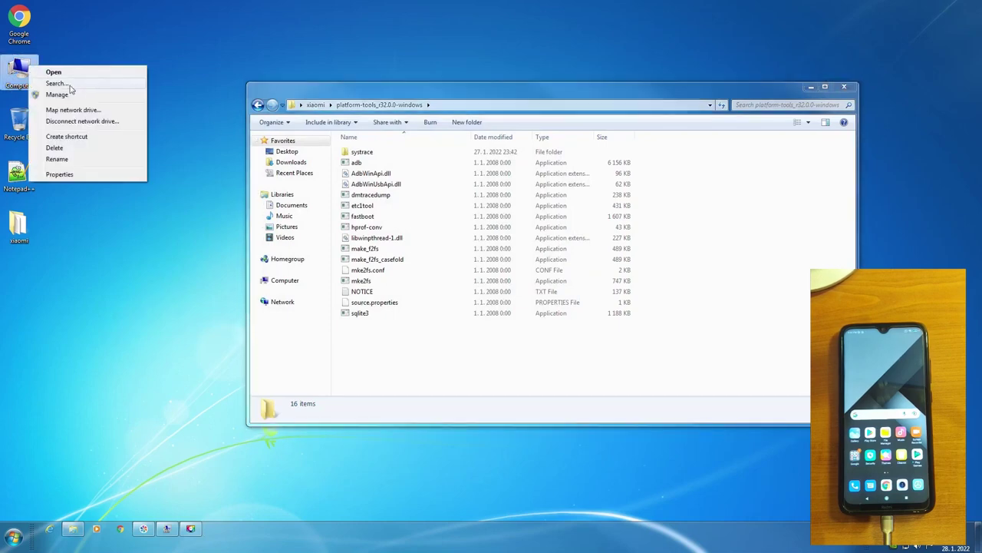
pyautogui.click(75, 174)
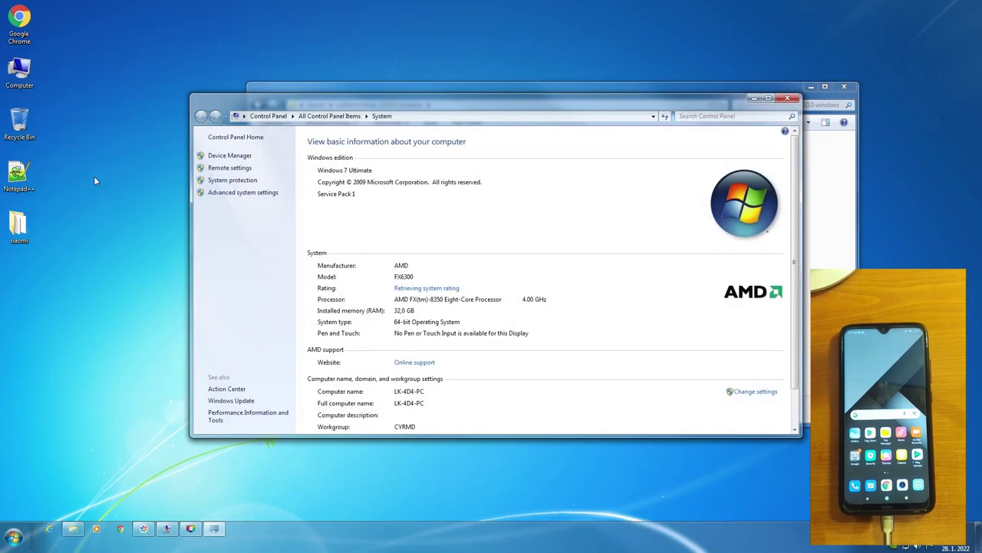
pyautogui.click(233, 157)
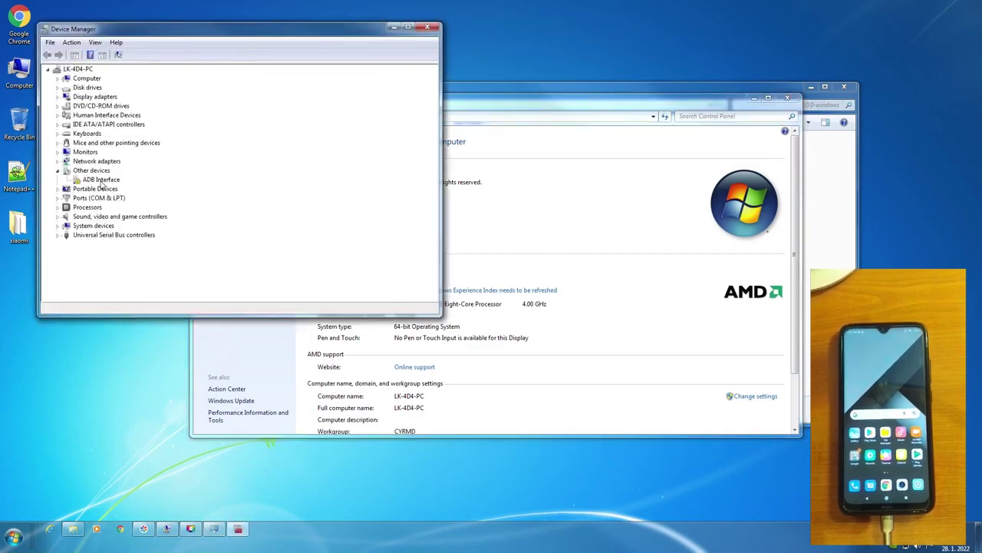
pyautogui.click(101, 181)
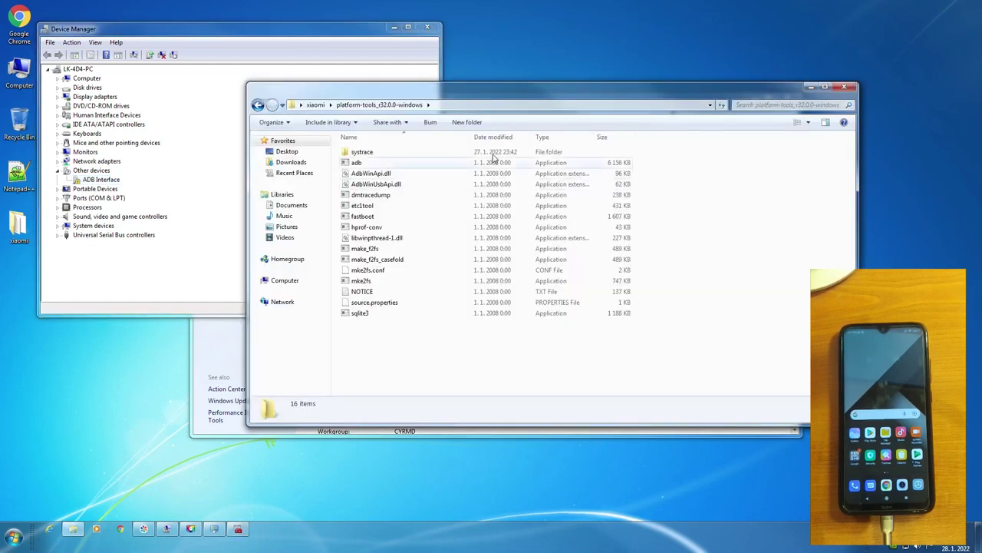
# - Open the driver link text file in the xiaomi folder, follow its sendspace link and download intel adb driver.rar, closing the advert page
pyautogui.click(261, 109)
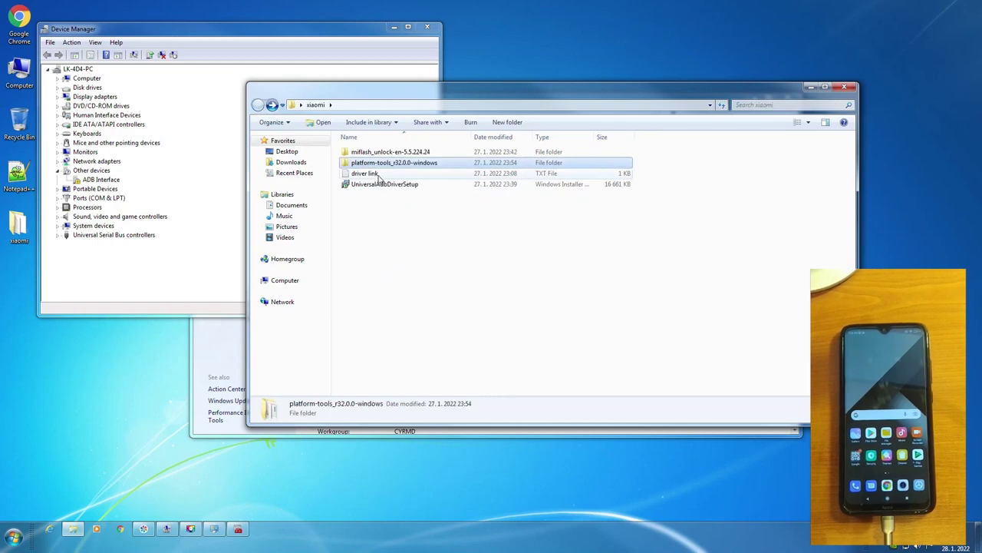
pyautogui.doubleClick(367, 174)
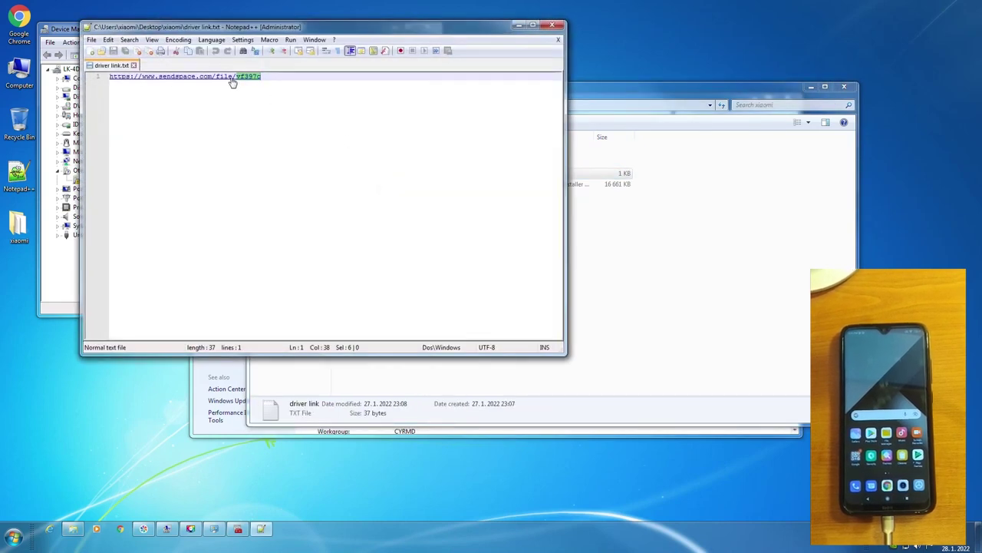
pyautogui.doubleClick(233, 79)
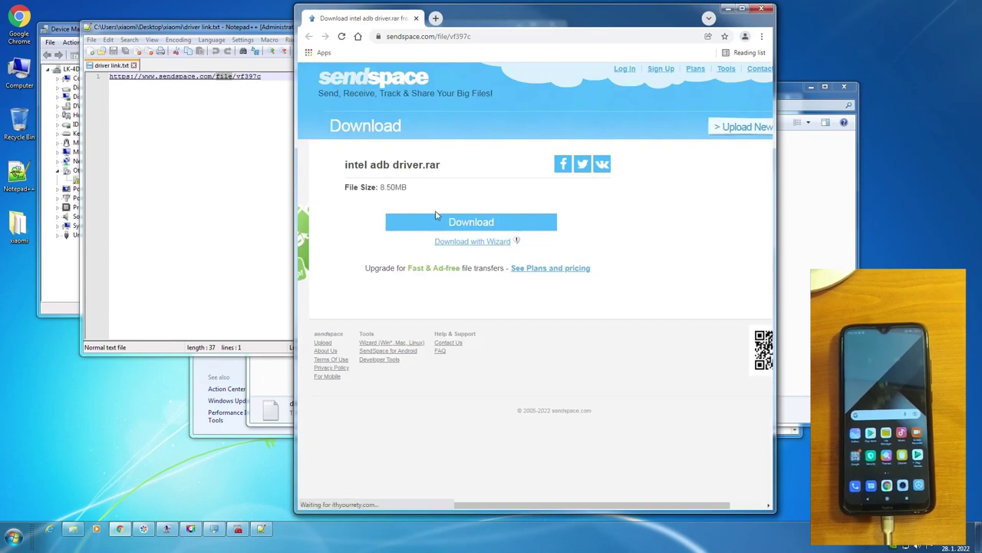
pyautogui.click(461, 222)
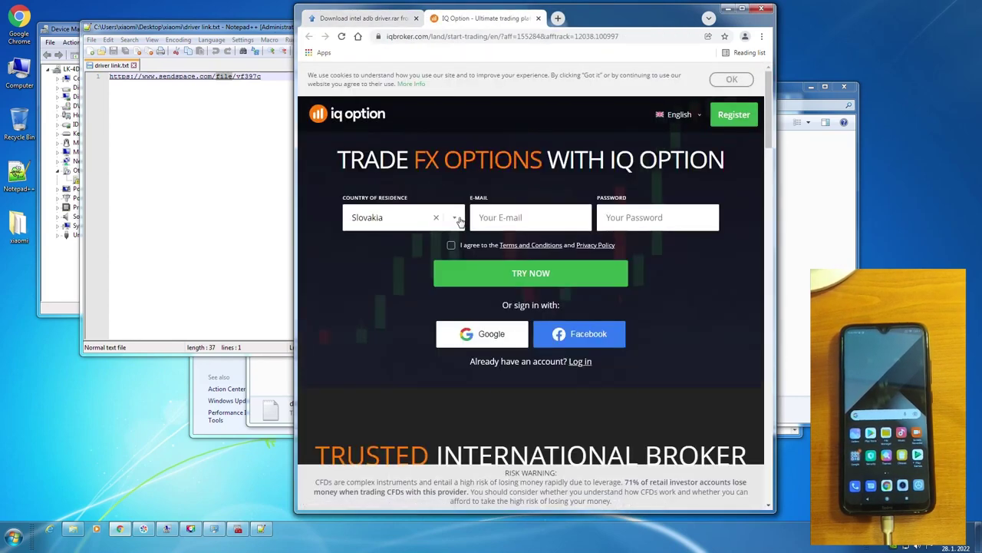
pyautogui.click(538, 18)
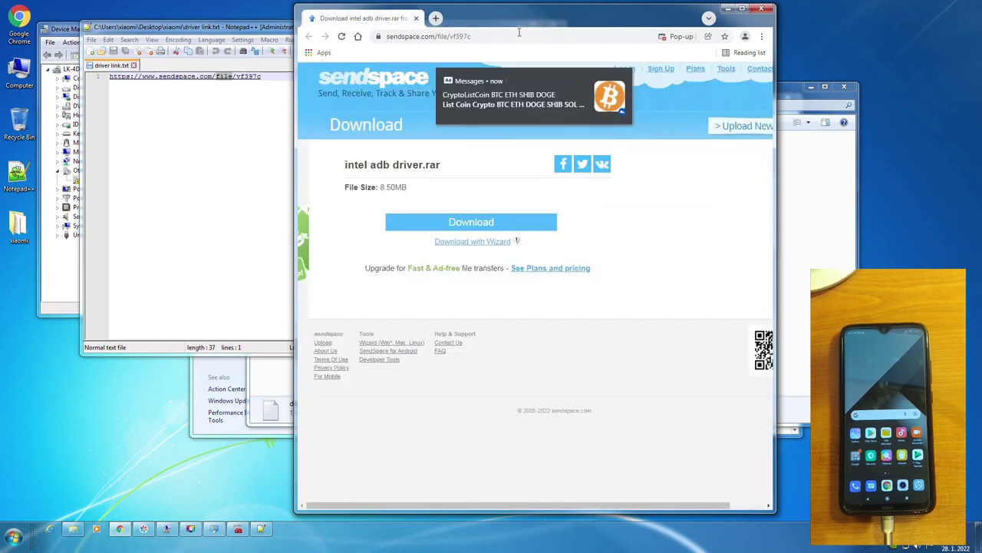
pyautogui.click(444, 223)
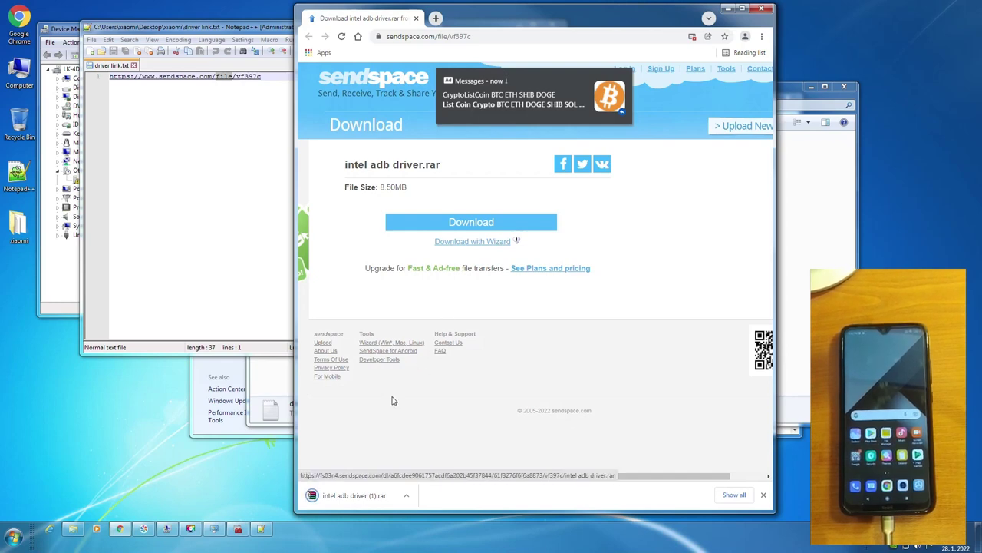
# - Open the downloaded intel adb driver archive, extract its intel adb driver folder into the xiaomi folder, and close the driver link text file
pyautogui.click(372, 500)
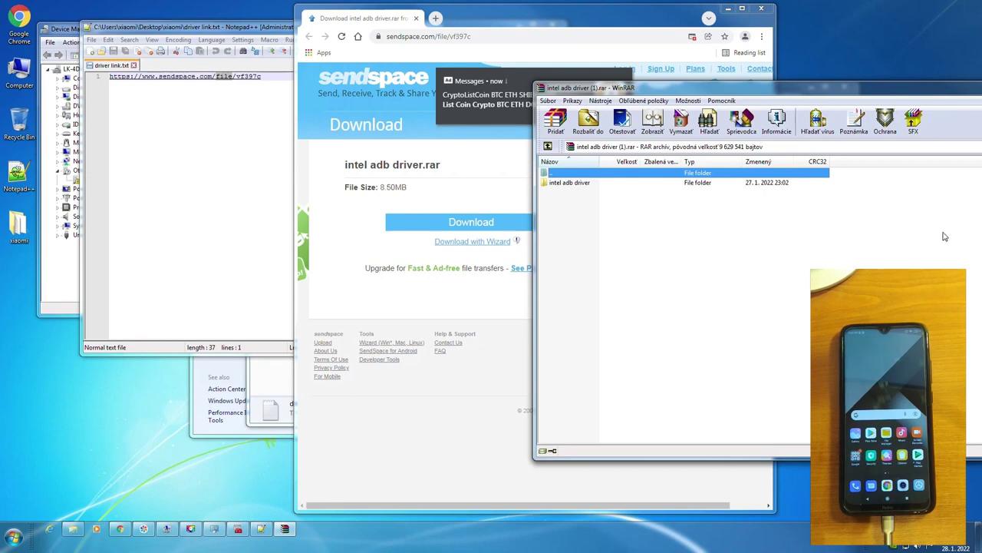
pyautogui.click(281, 372)
pyautogui.moveTo(866, 89); pyautogui.dragTo(981, 85)
pyautogui.moveTo(686, 184); pyautogui.dragTo(399, 242)
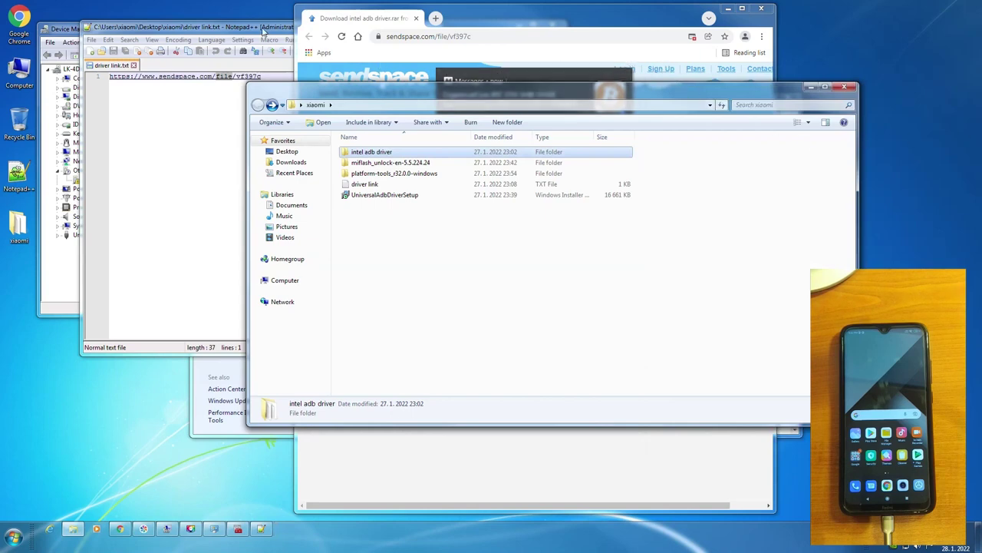
pyautogui.click(263, 30)
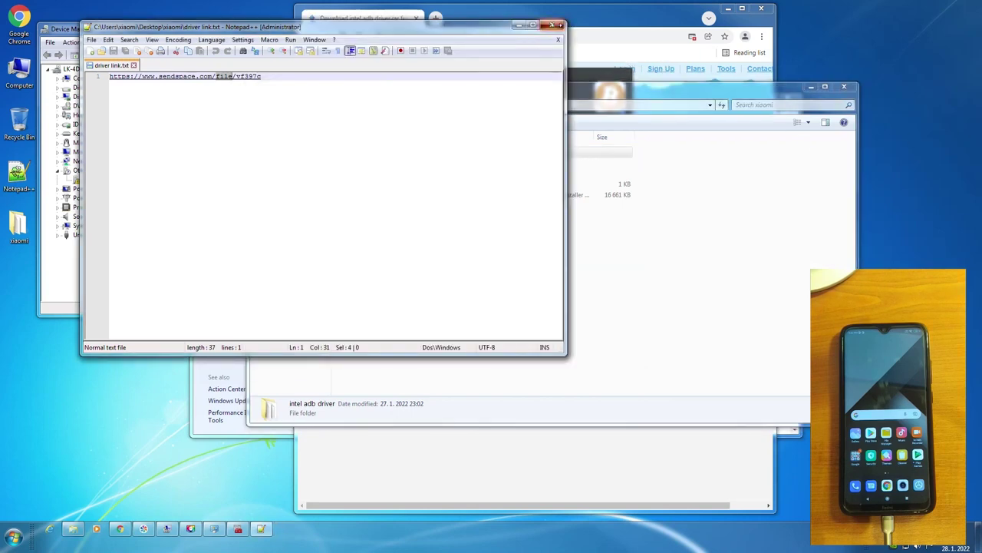
pyautogui.click(557, 28)
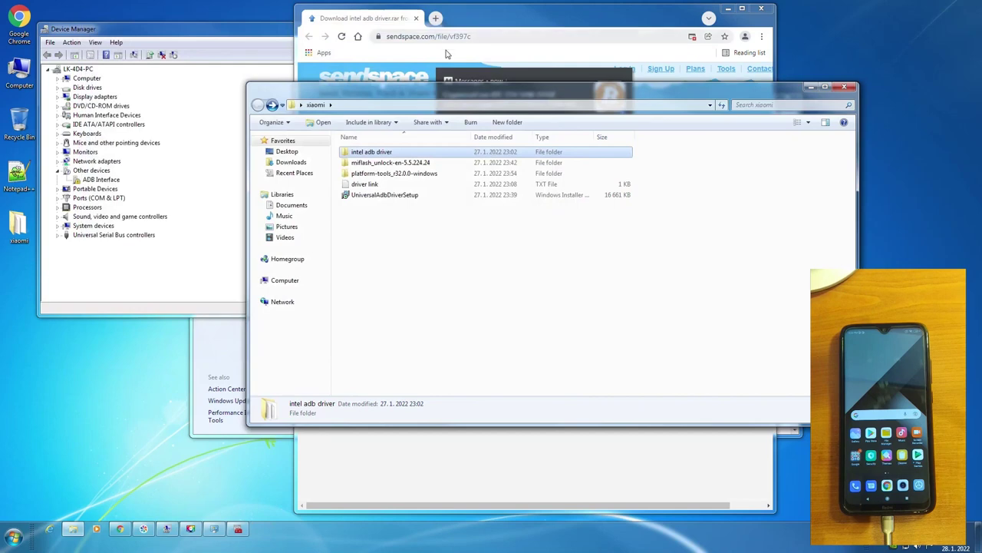
# - Start a manual driver update for ADB Interface, picking from the list with Show All Devices and choosing to install from disk
pyautogui.doubleClick(105, 181)
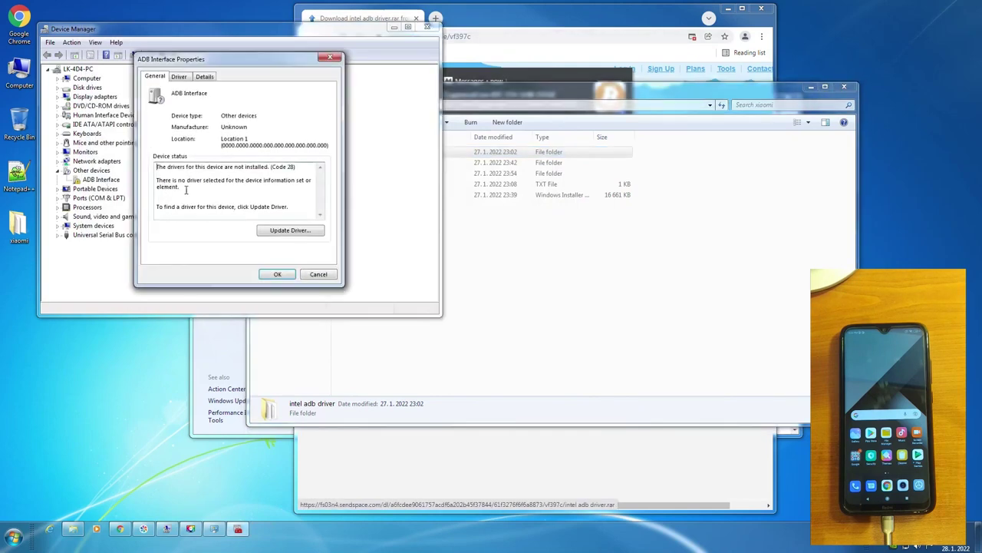
pyautogui.click(286, 235)
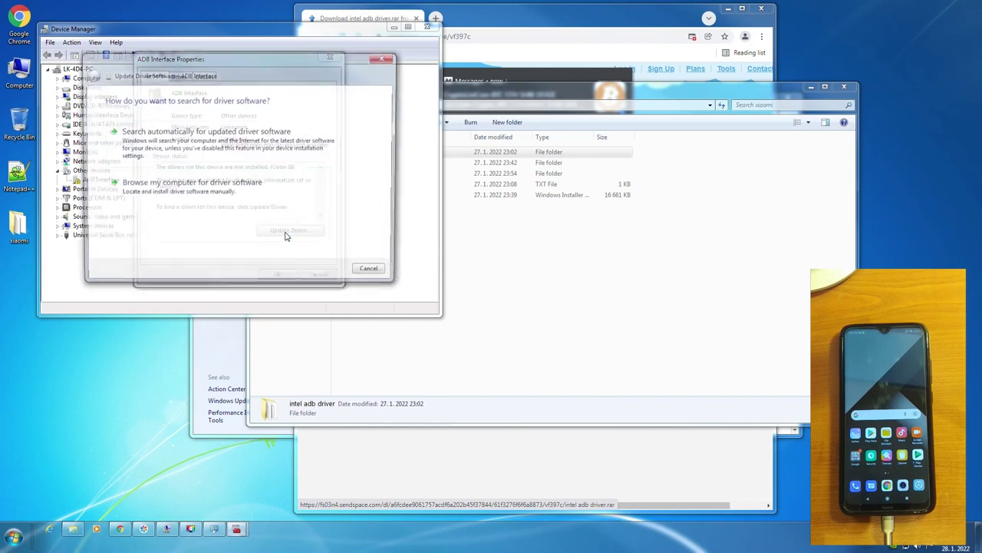
pyautogui.click(214, 196)
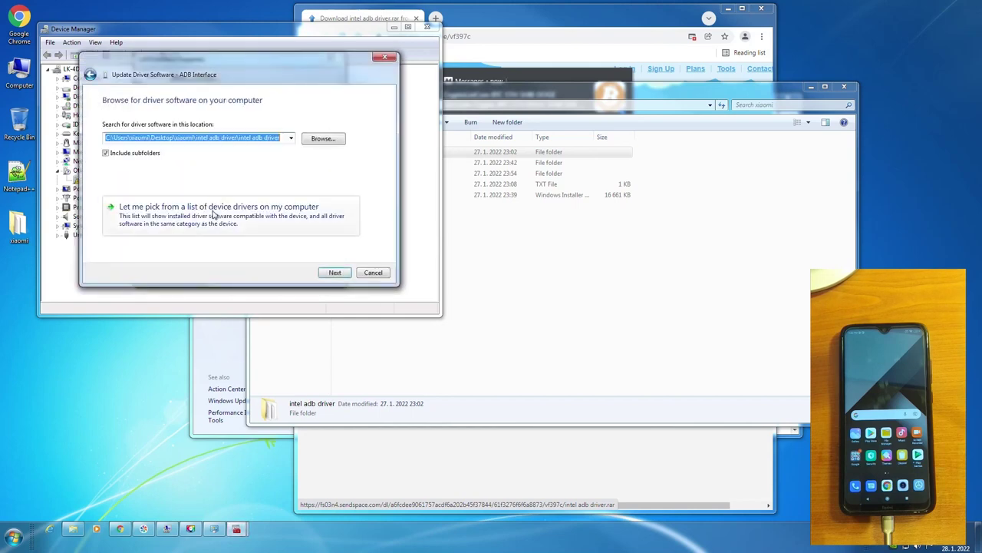
pyautogui.click(214, 215)
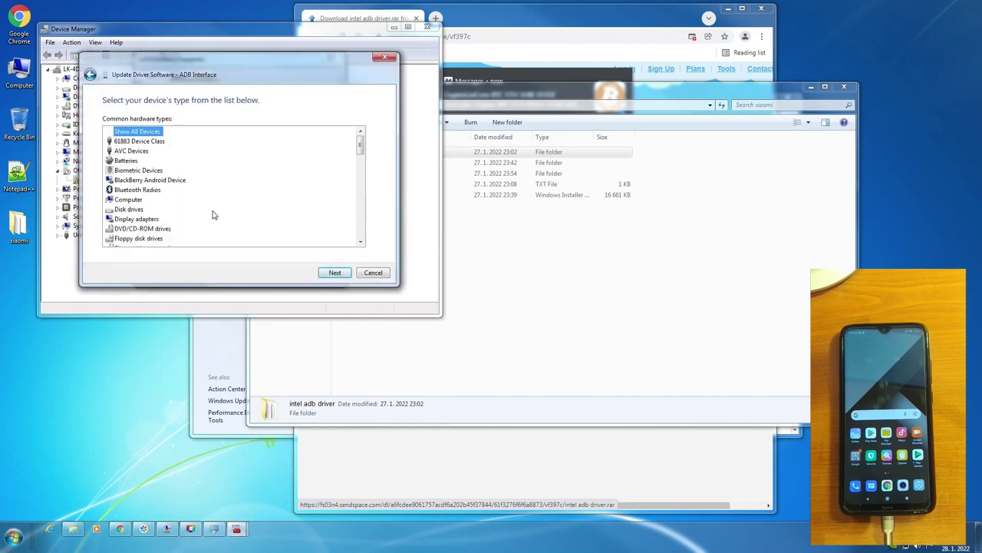
pyautogui.click(333, 276)
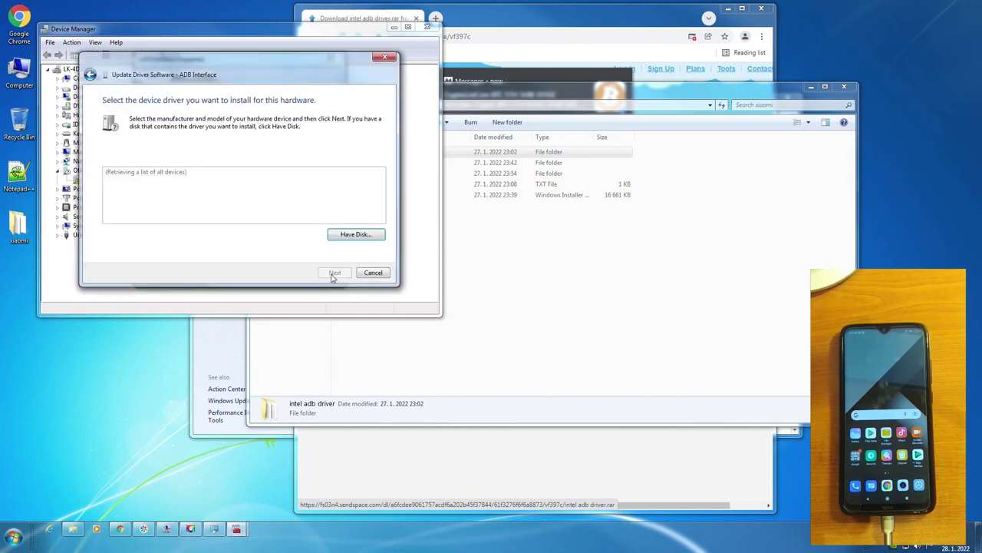
pyautogui.click(347, 236)
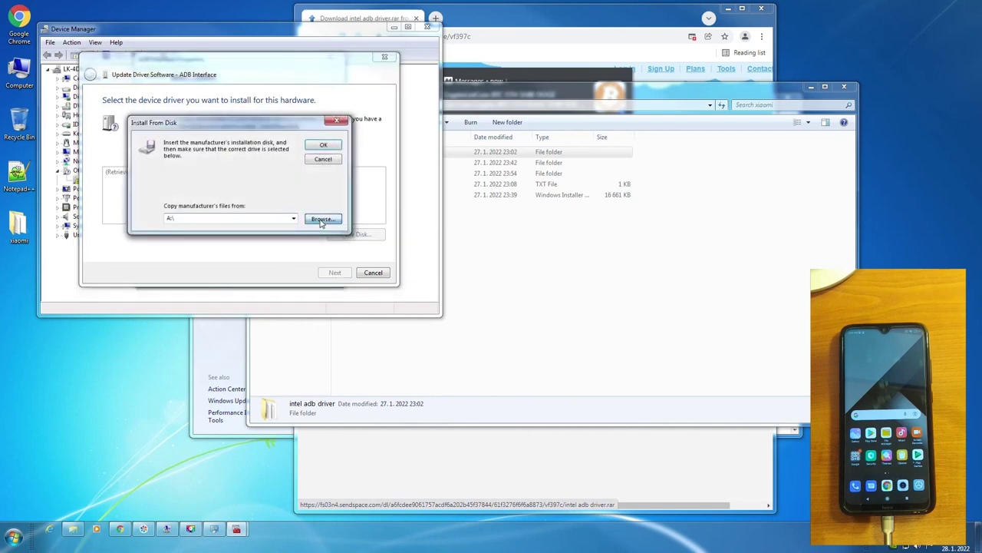
# - Load android_winusb.inf from the intel adb driver folder inside the desktop's xiaomi folder as the driver source
pyautogui.click(321, 221)
pyautogui.click(314, 157)
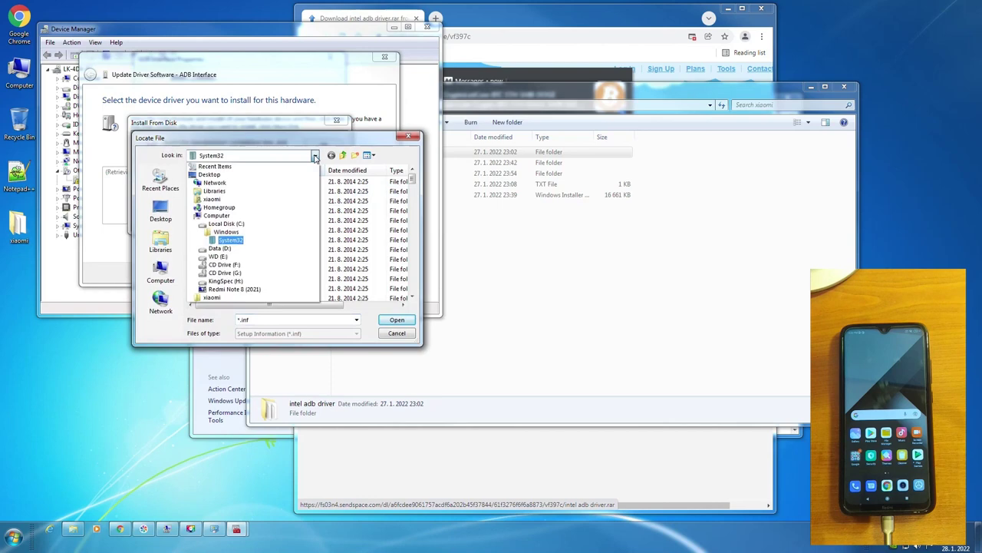
pyautogui.click(212, 175)
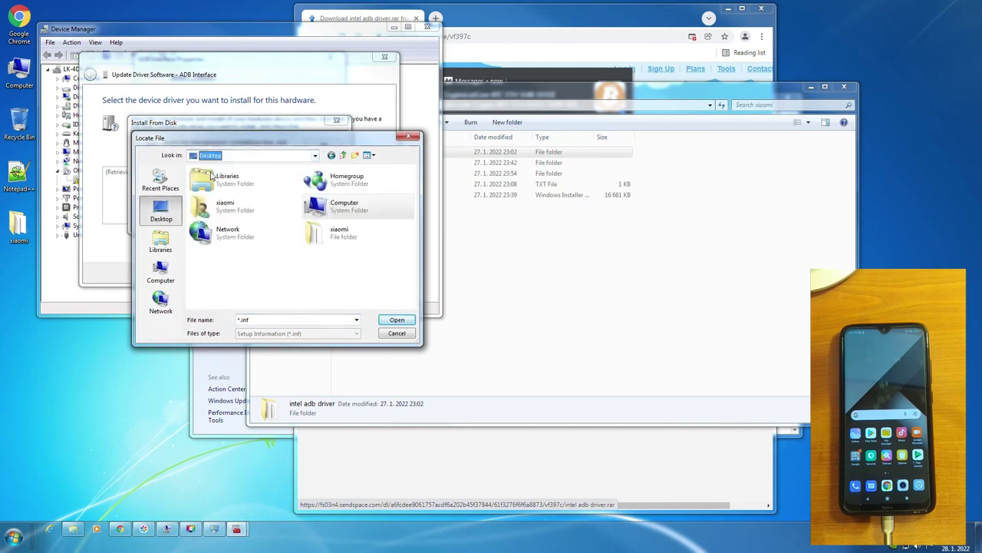
pyautogui.doubleClick(316, 232)
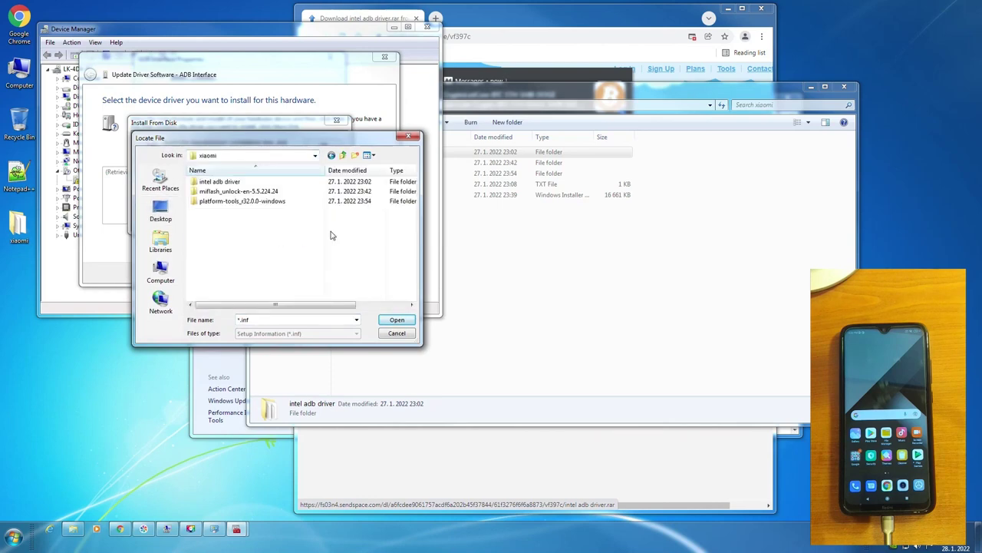
pyautogui.doubleClick(230, 182)
pyautogui.click(238, 214)
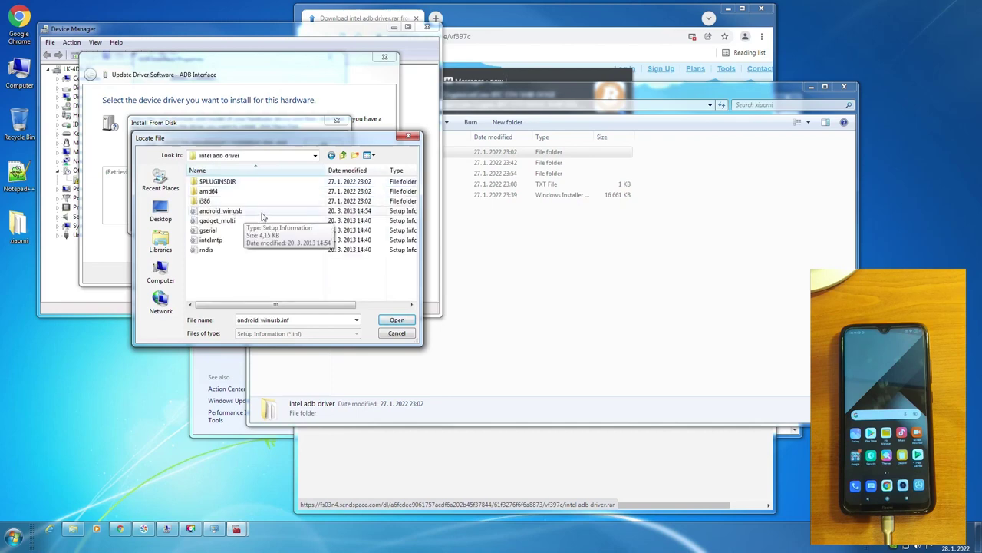
pyautogui.click(392, 324)
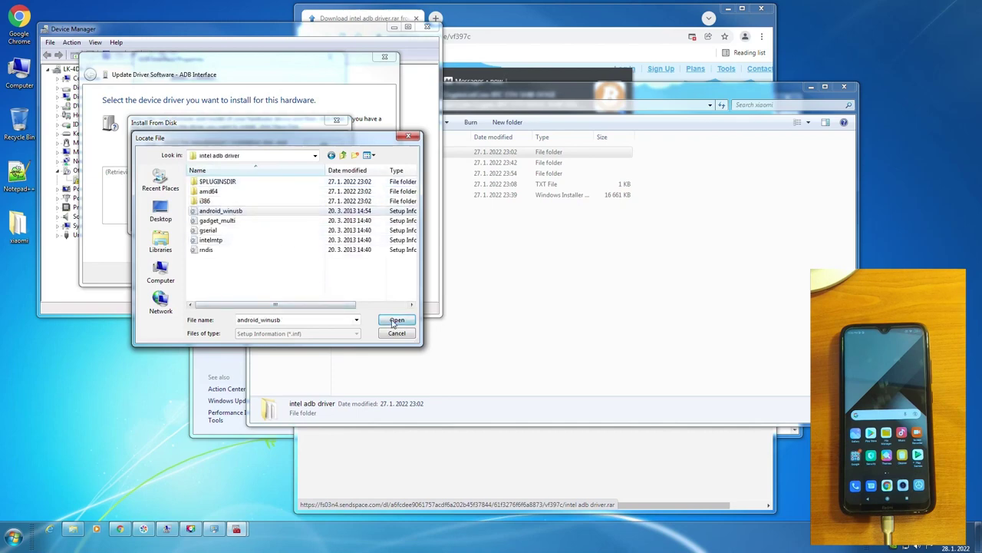
pyautogui.click(321, 146)
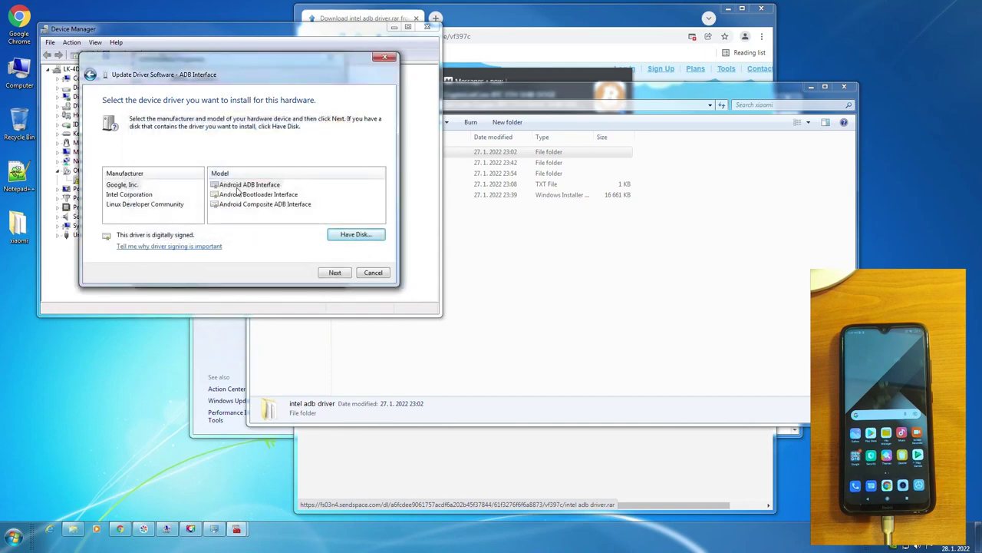
# - Install the Google, Inc. Android ADB Interface driver, accept the compatibility warning, and close the device properties and Device Manager
pyautogui.click(335, 272)
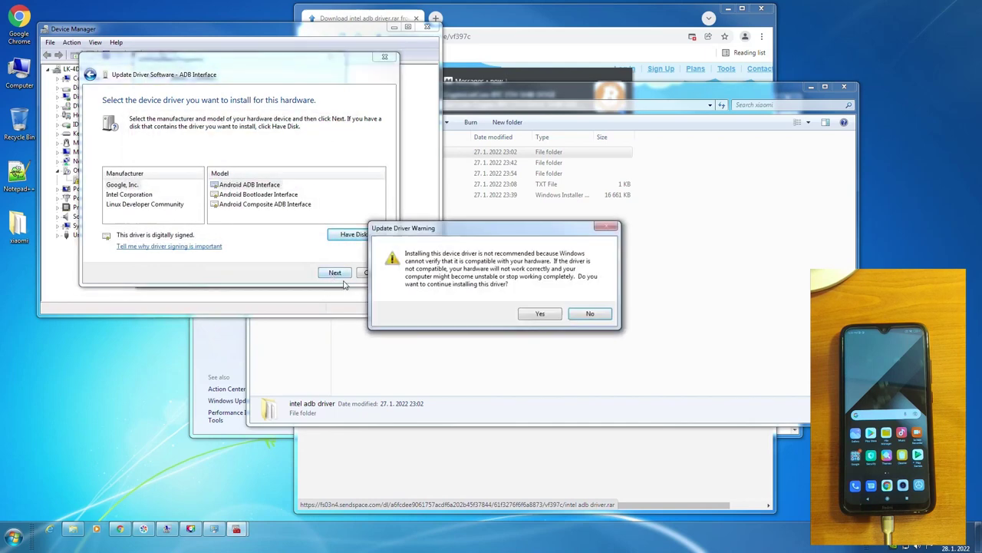
pyautogui.click(537, 313)
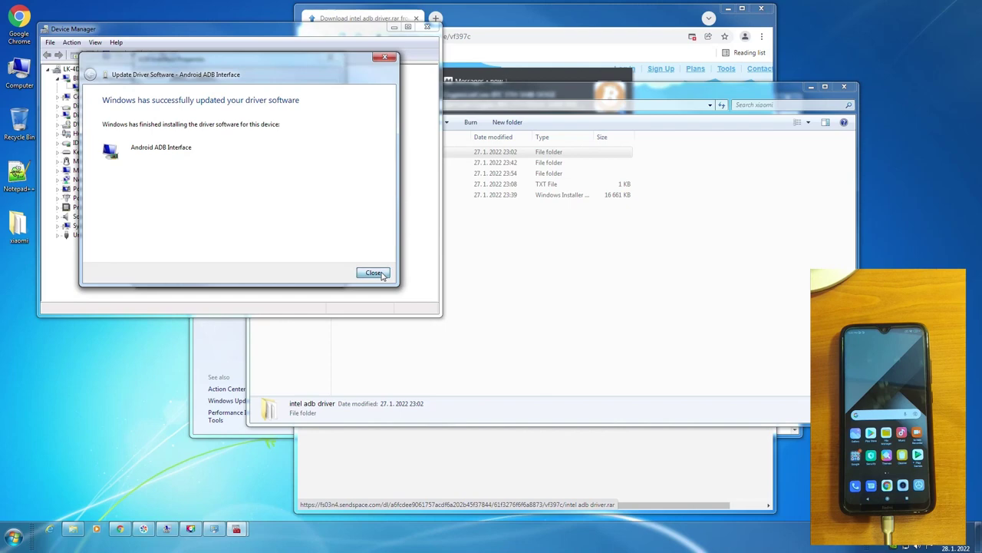
pyautogui.click(374, 273)
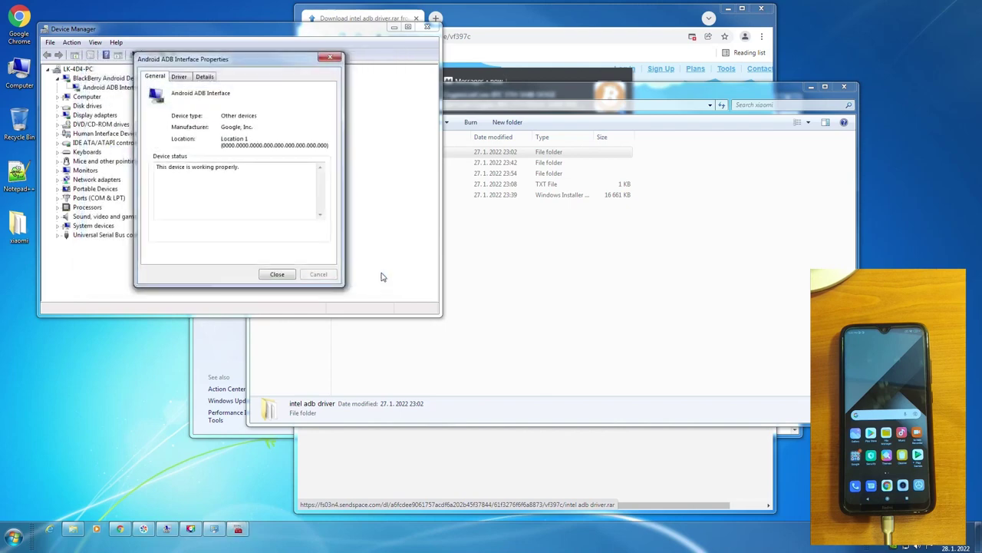
pyautogui.click(279, 275)
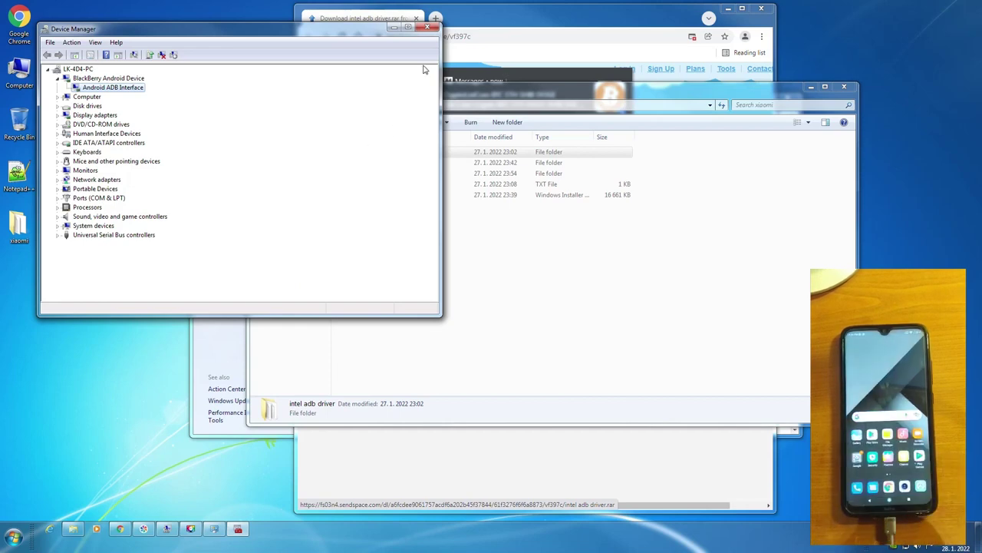
pyautogui.click(428, 27)
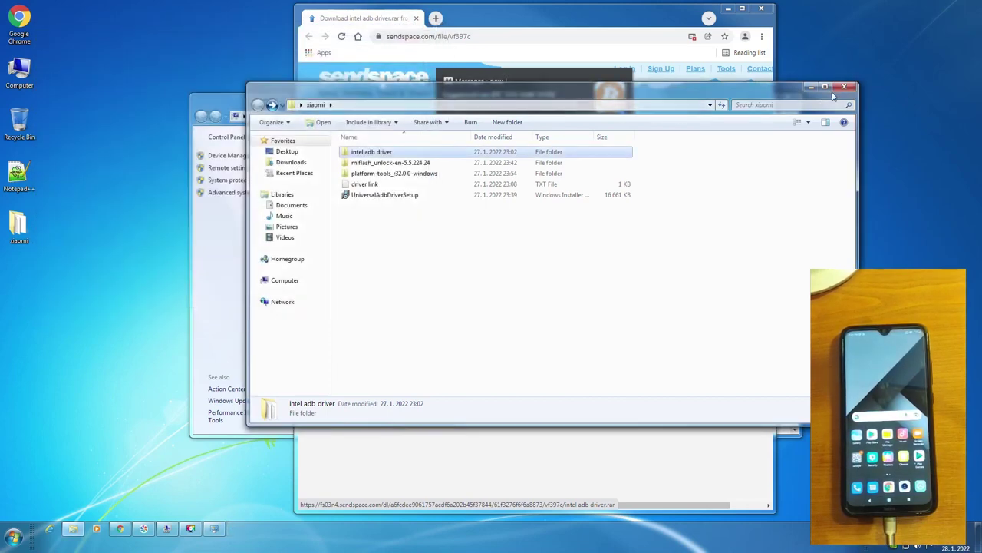
# - Open the platform-tools_r32.0.0-windows folder and start a command window in it
pyautogui.doubleClick(407, 174)
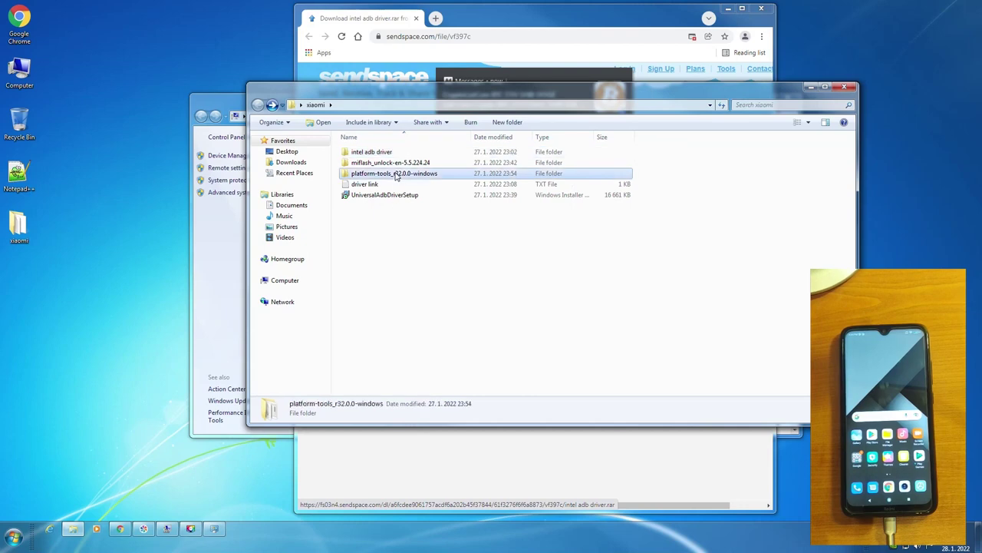
pyautogui.rightClick(404, 341)
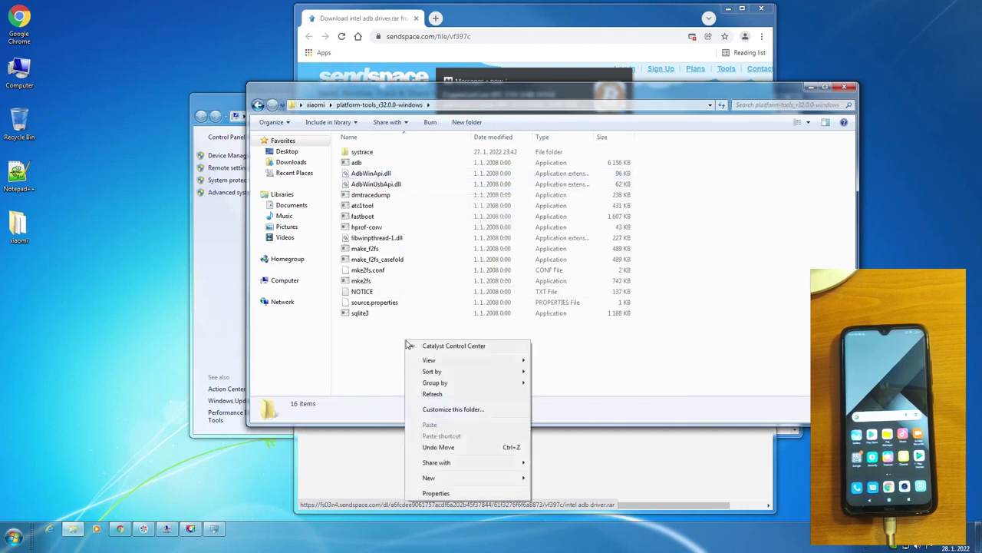
pyautogui.keyDown('shift'); pyautogui.rightClick(375, 343); pyautogui.keyUp('shift')
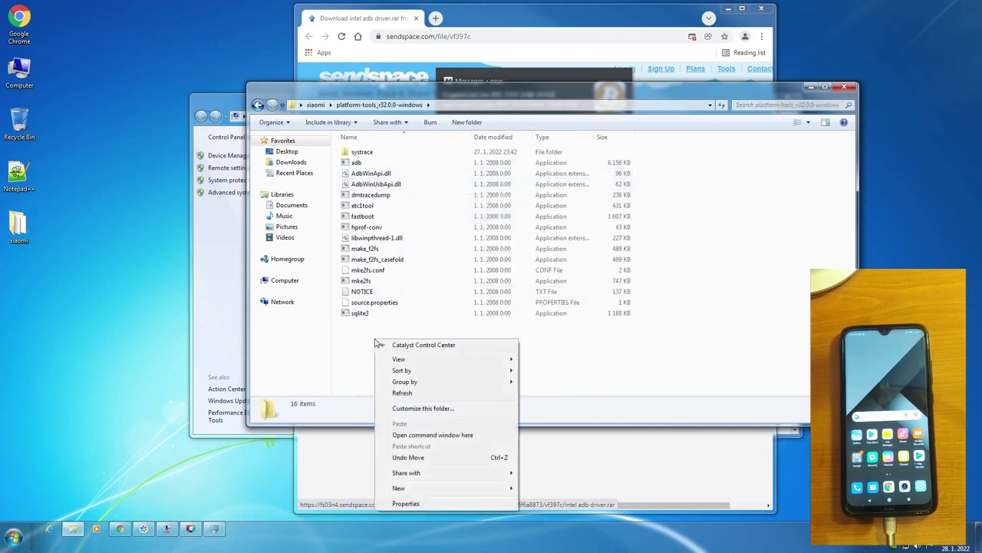
pyautogui.click(445, 435)
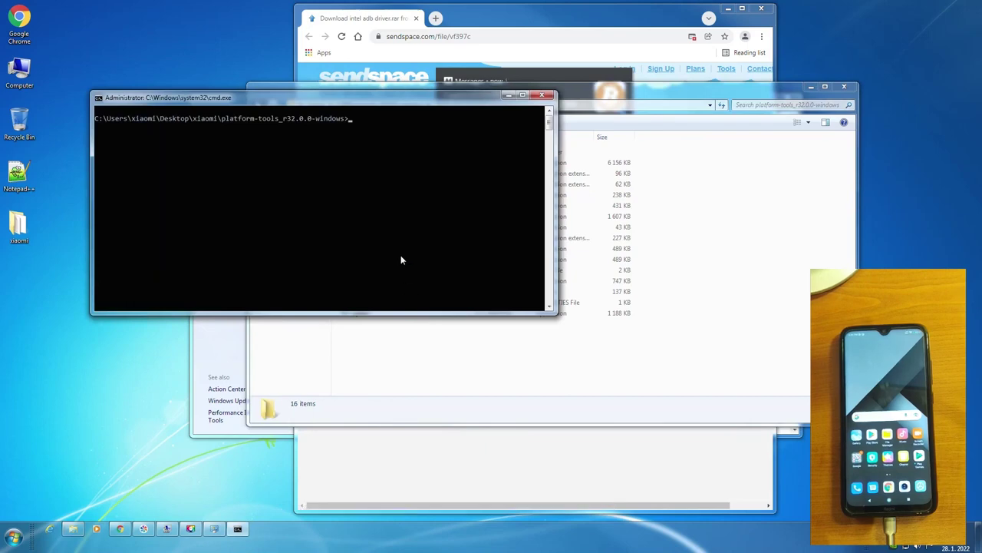
# - Run adb devices in the platform-tools command window to list the attached devices
pyautogui.write('adb devices')
pyautogui.press('Return')
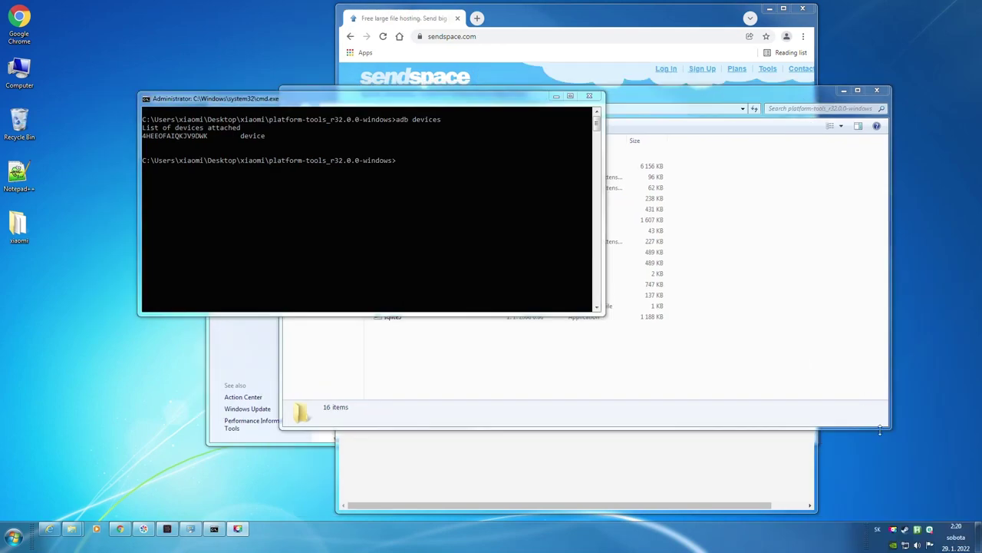
# - Launch batch_unlock from the miflash_unlock-en-5.5.224.24 folder inside the desktop's xiaomi folder
pyautogui.click(978, 541)
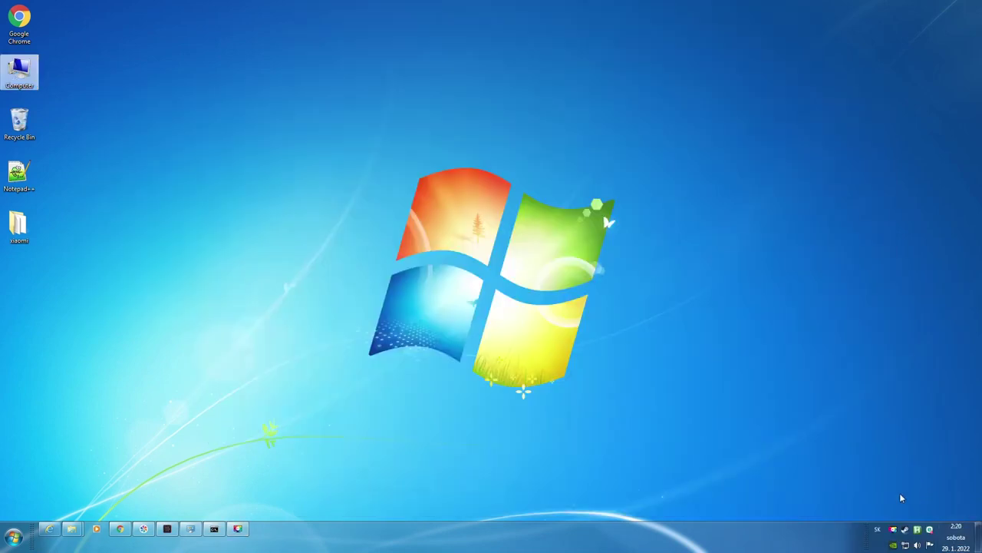
pyautogui.doubleClick(19, 226)
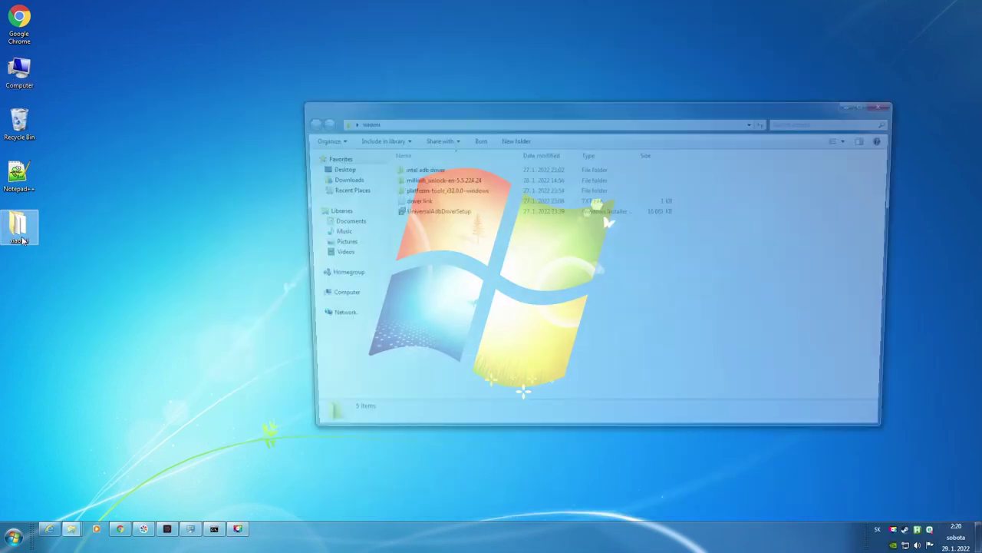
pyautogui.doubleClick(431, 182)
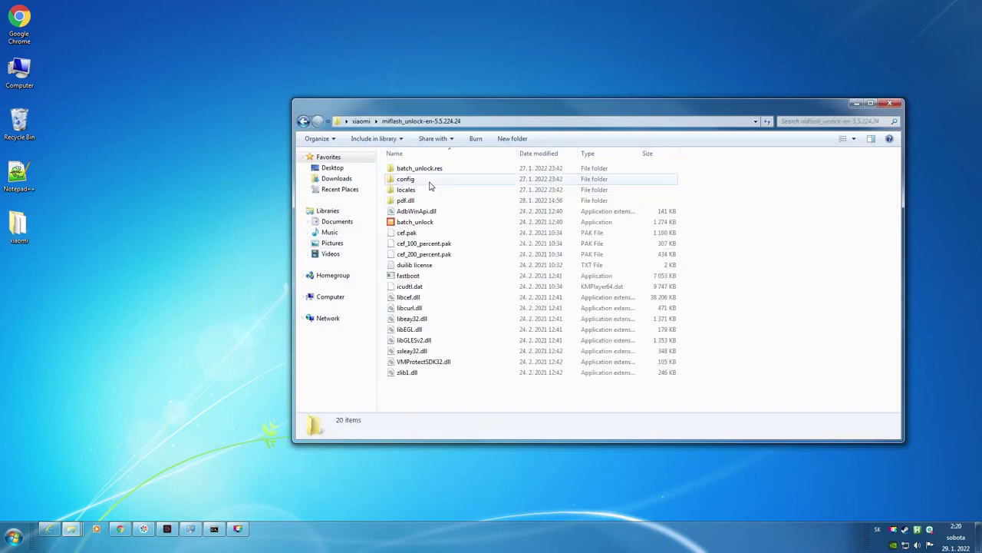
pyautogui.doubleClick(424, 223)
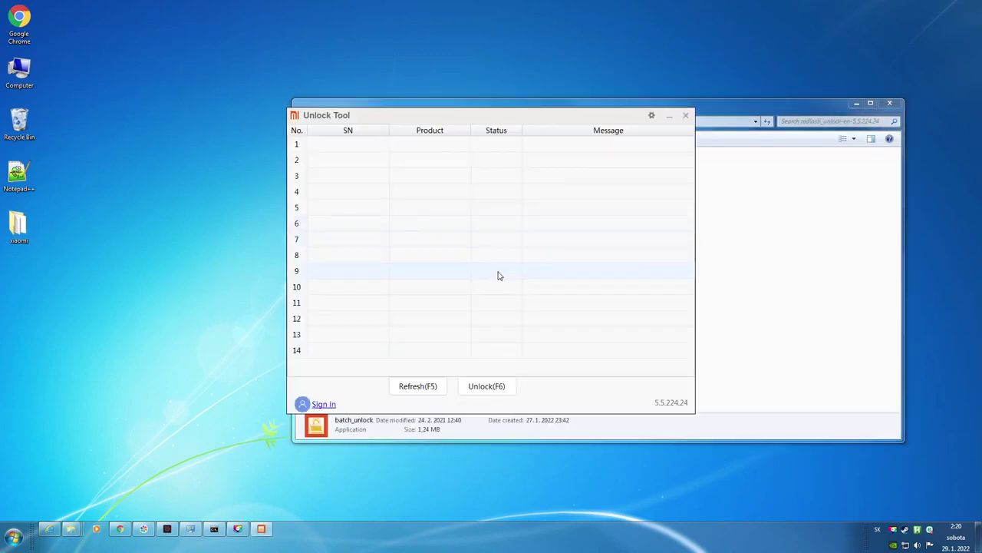
# - Sign in to the Mi Account with the account password, request a verification code, and submit the account verification with the device trusted
pyautogui.click(323, 405)
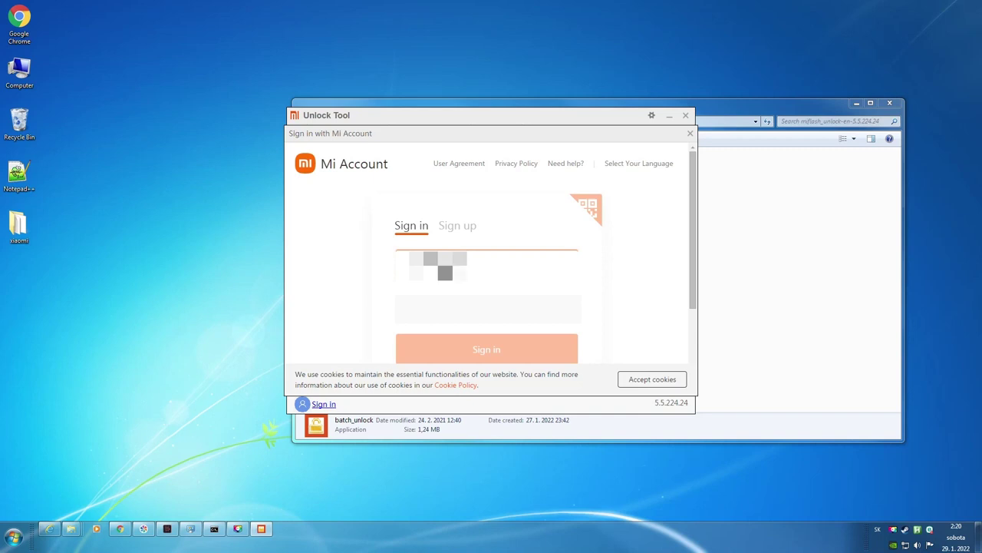
pyautogui.press('Tab')
pyautogui.write('********')
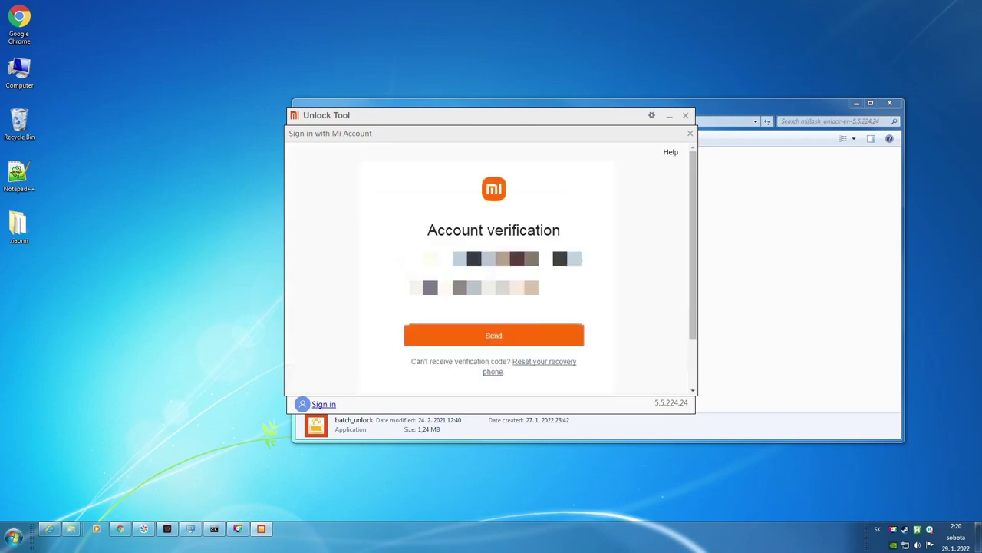
pyautogui.click(516, 334)
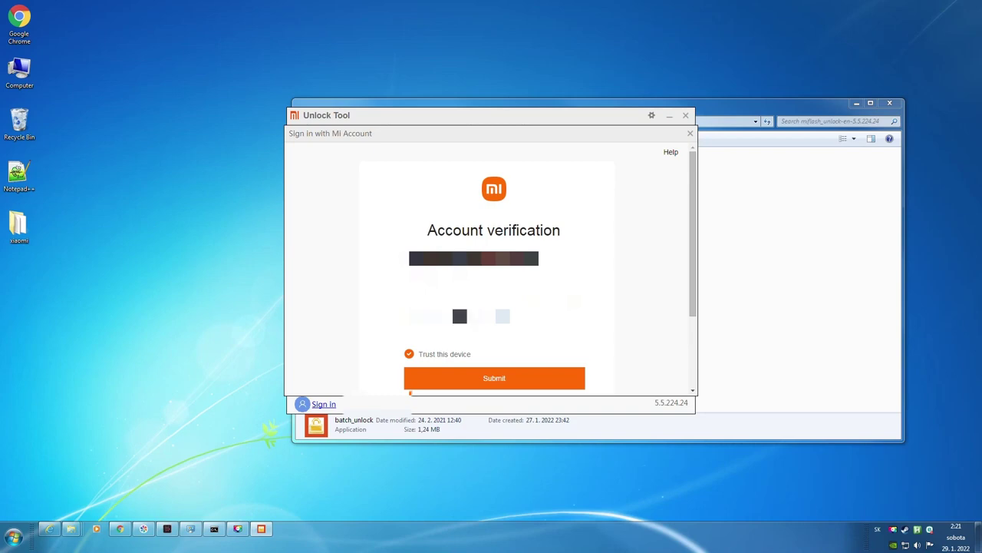
pyautogui.click(481, 377)
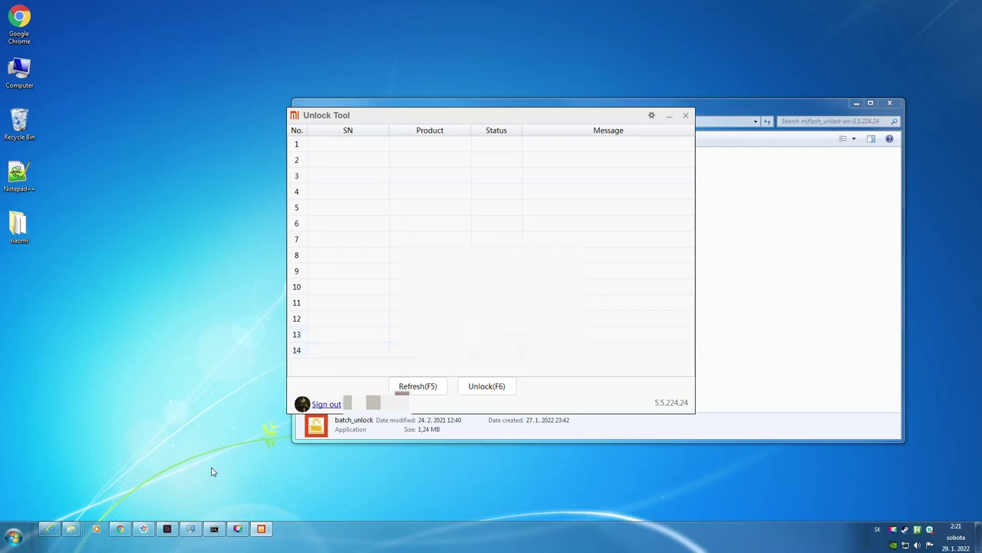
# - Return to the platform-tools command window and restart the phone into fastboot mode with adb reboot bootloader
pyautogui.click(214, 529)
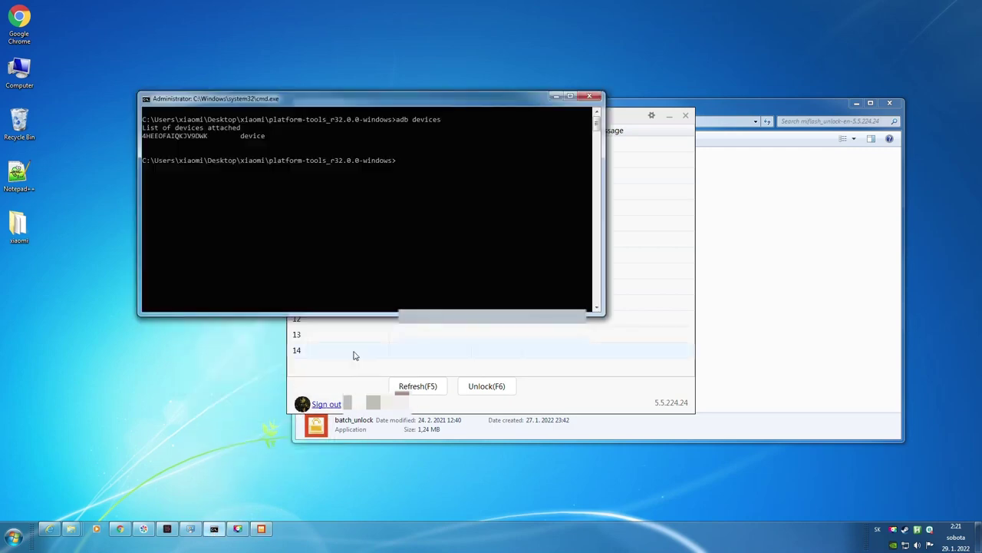
pyautogui.write('adb reboo')
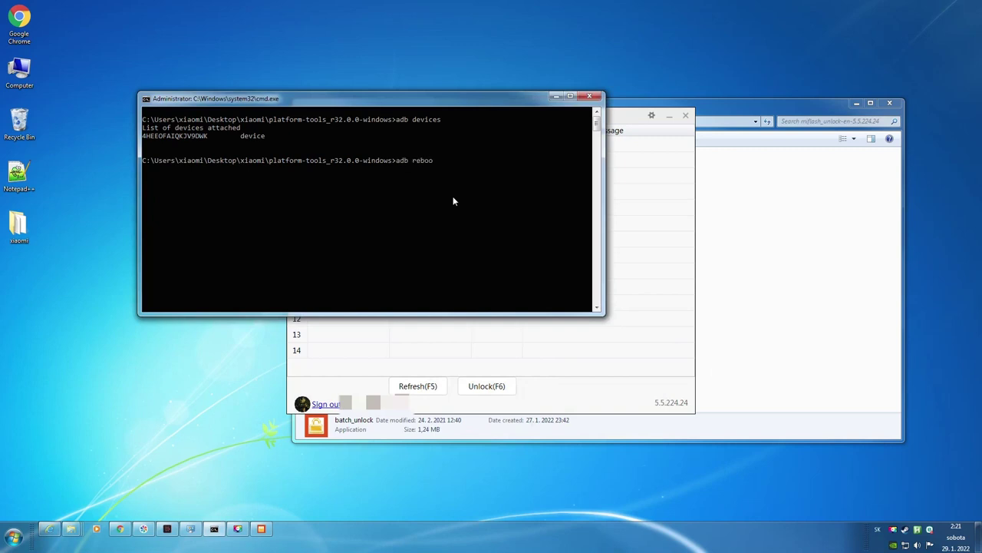
pyautogui.write('t bootloader')
pyautogui.press('Return')
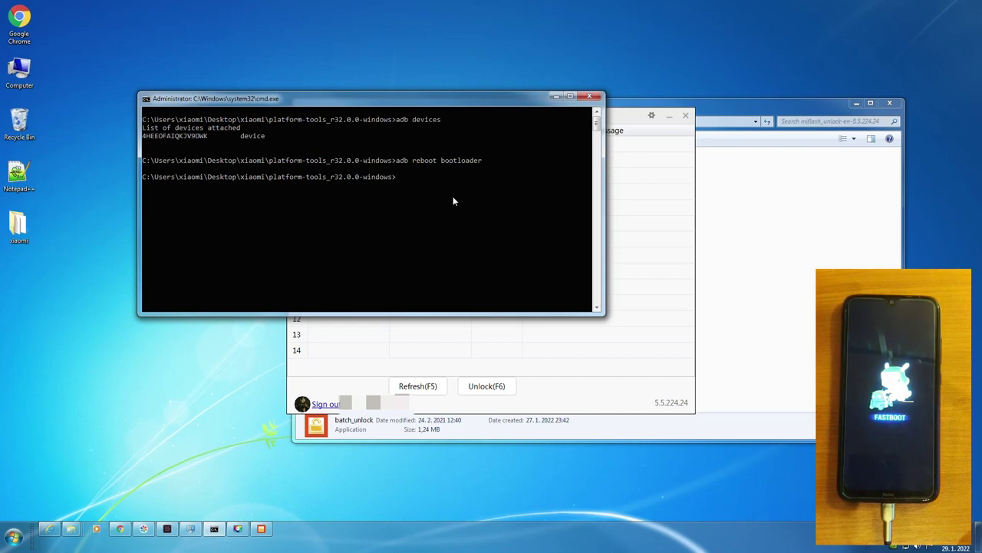
# - Switch to the Mi Unlock Tool, refresh its device list, and try to unlock the connected phone
pyautogui.click(614, 192)
pyautogui.moveTo(556, 119); pyautogui.dragTo(642, 82)
pyautogui.click(514, 350)
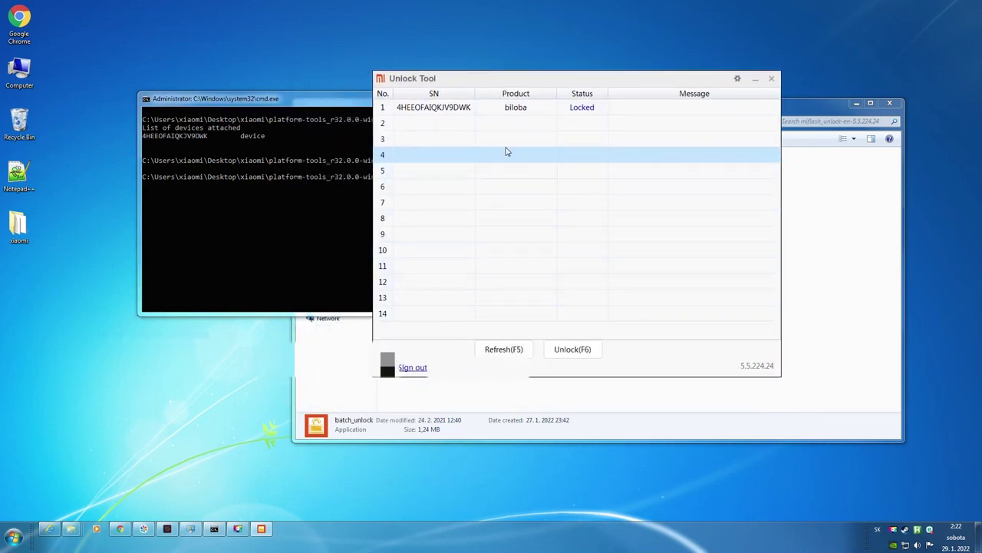
pyautogui.click(569, 351)
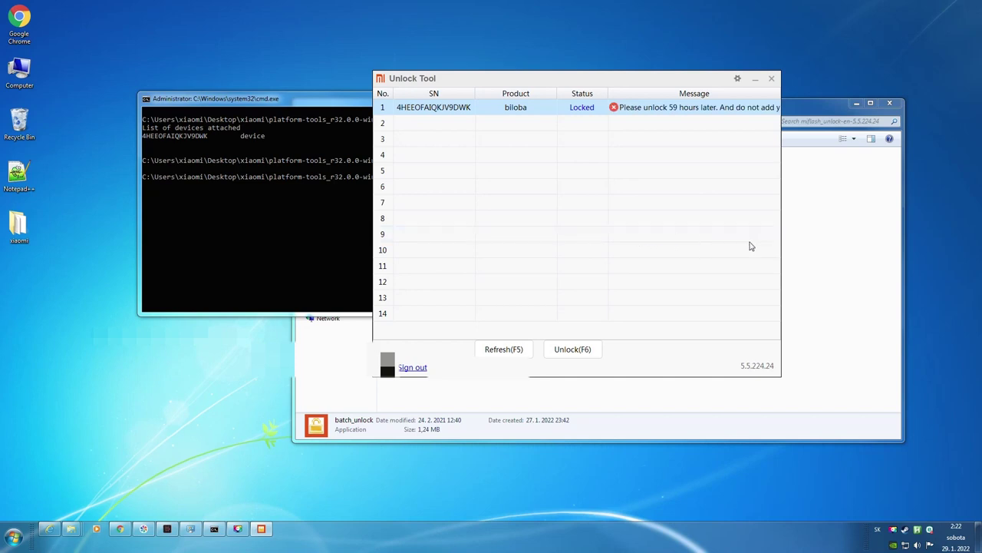
# - Widen and reposition the Unlock Tool window to read the phone's full entry in the Message column
pyautogui.moveTo(783, 234); pyautogui.dragTo(963, 234)
pyautogui.moveTo(722, 83); pyautogui.dragTo(425, 68)
pyautogui.moveTo(634, 164); pyautogui.dragTo(819, 189)
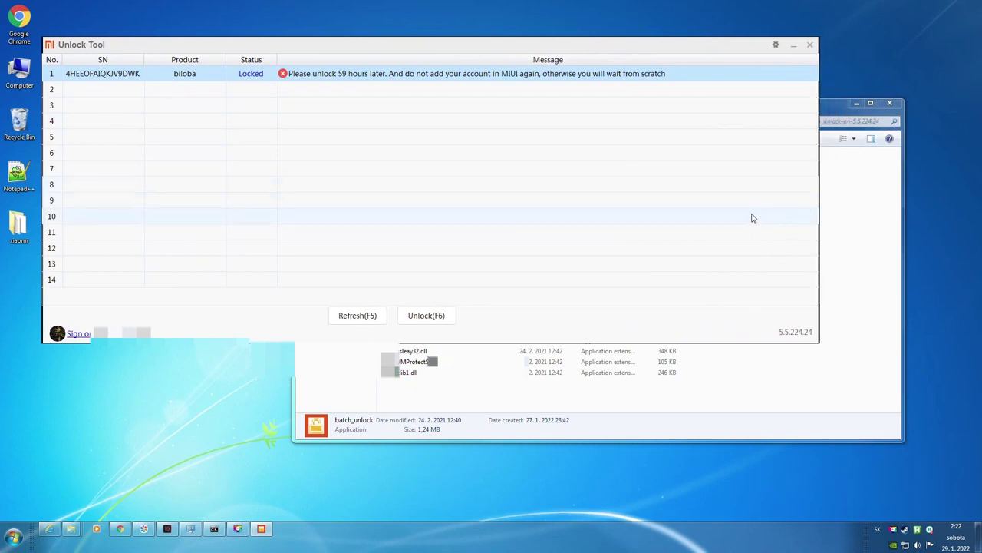